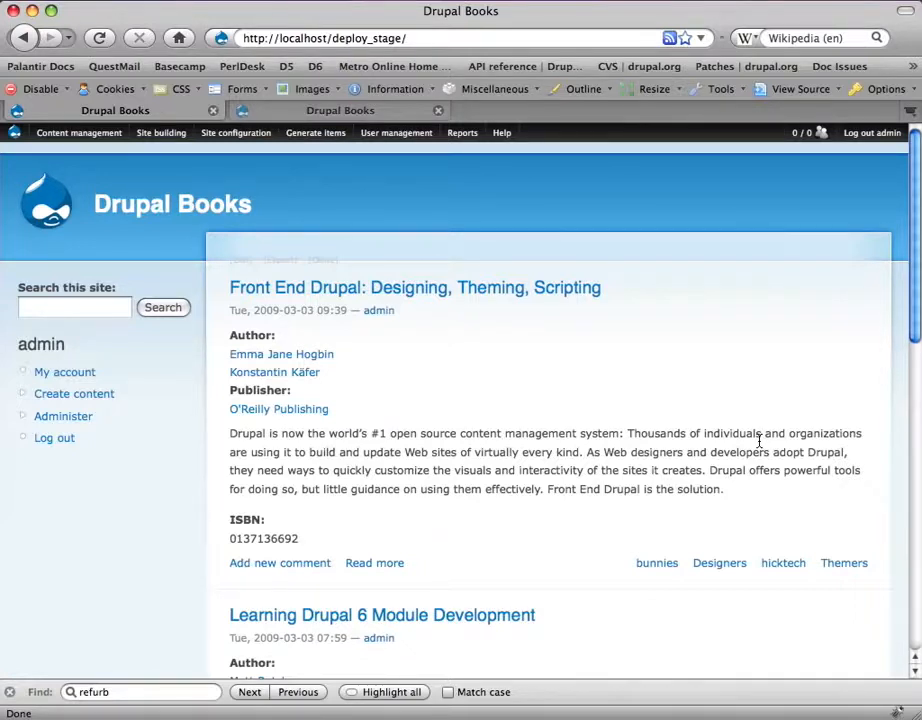
Step: Look over the staging page and briefly compare it with the live site tab
scroll(759, 441, down, 3)
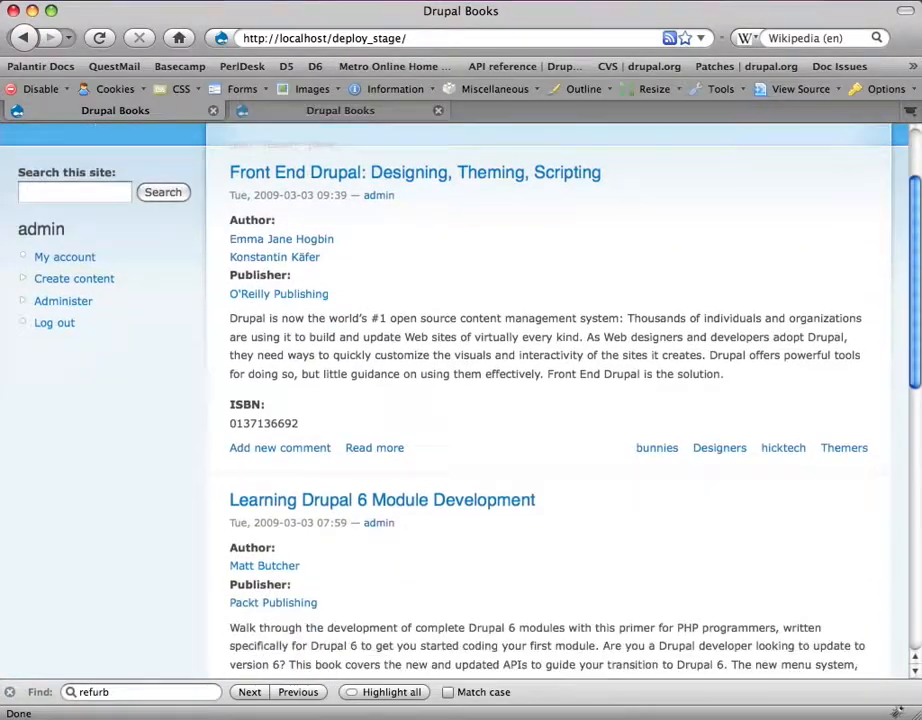
scroll(548, 400, down, 8)
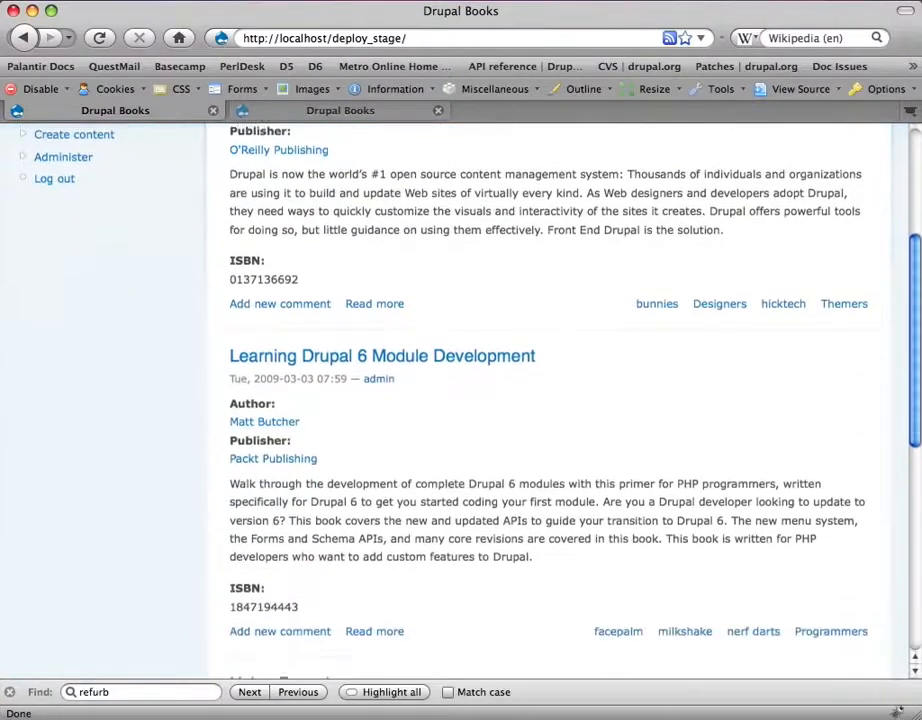
scroll(291, 210, down, 7)
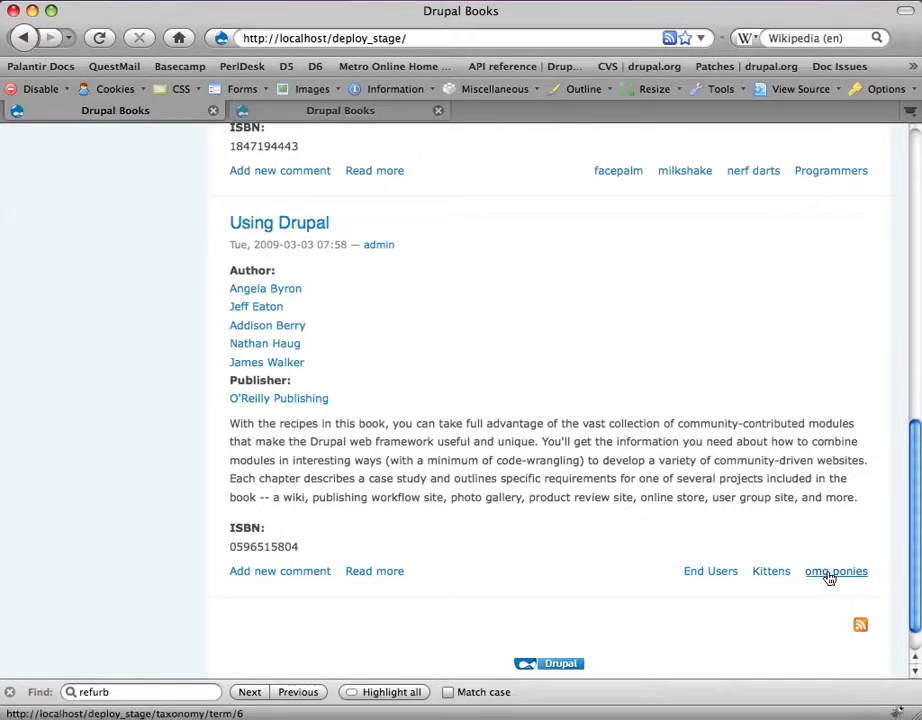
scroll(660, 428, up, 10)
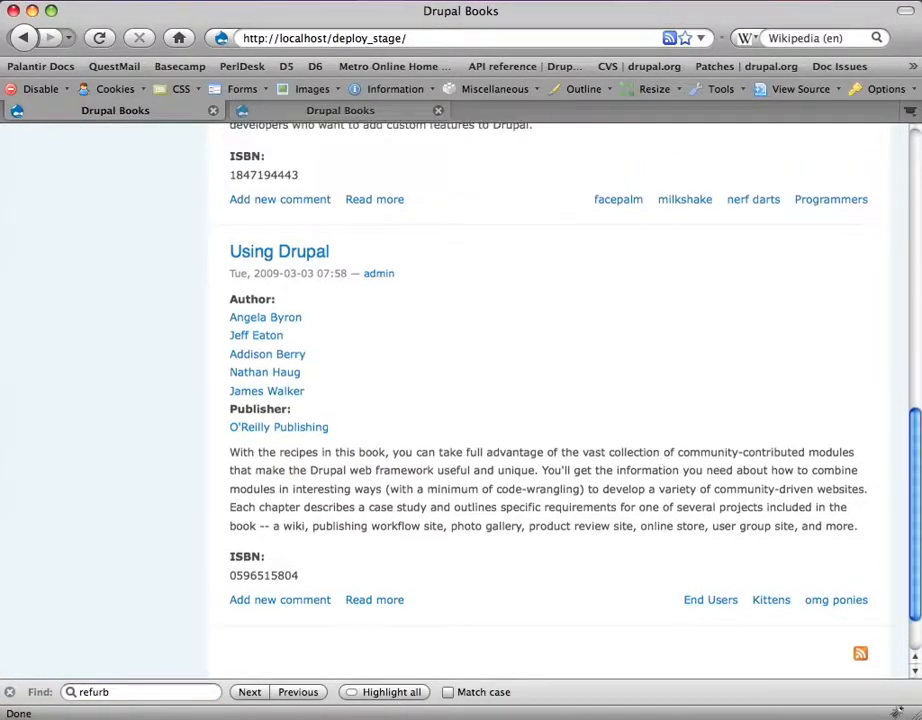
scroll(660, 428, up, 5)
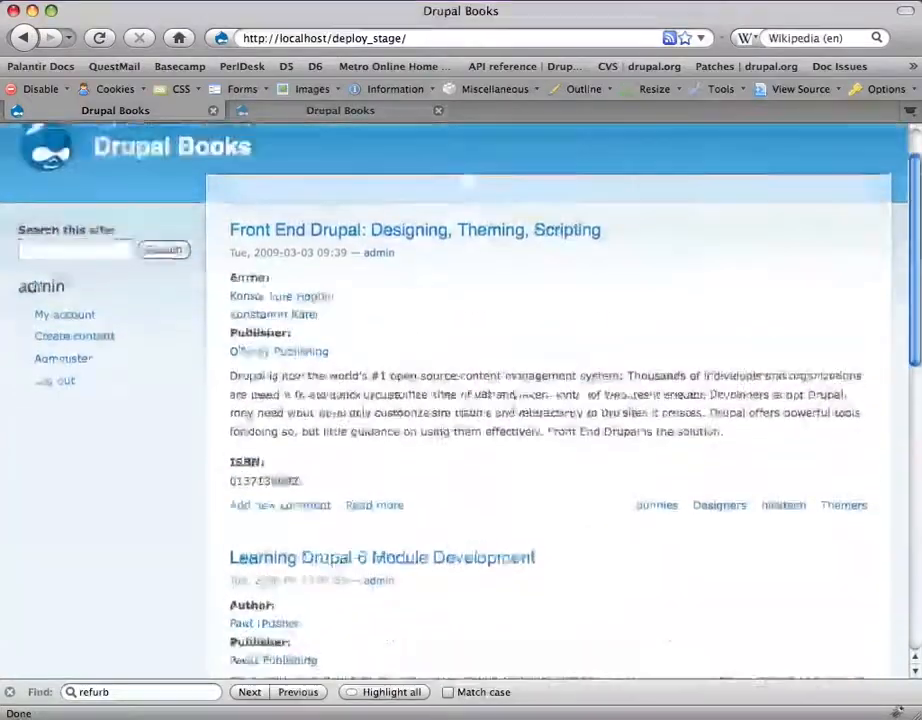
key(ctrl+Tab)
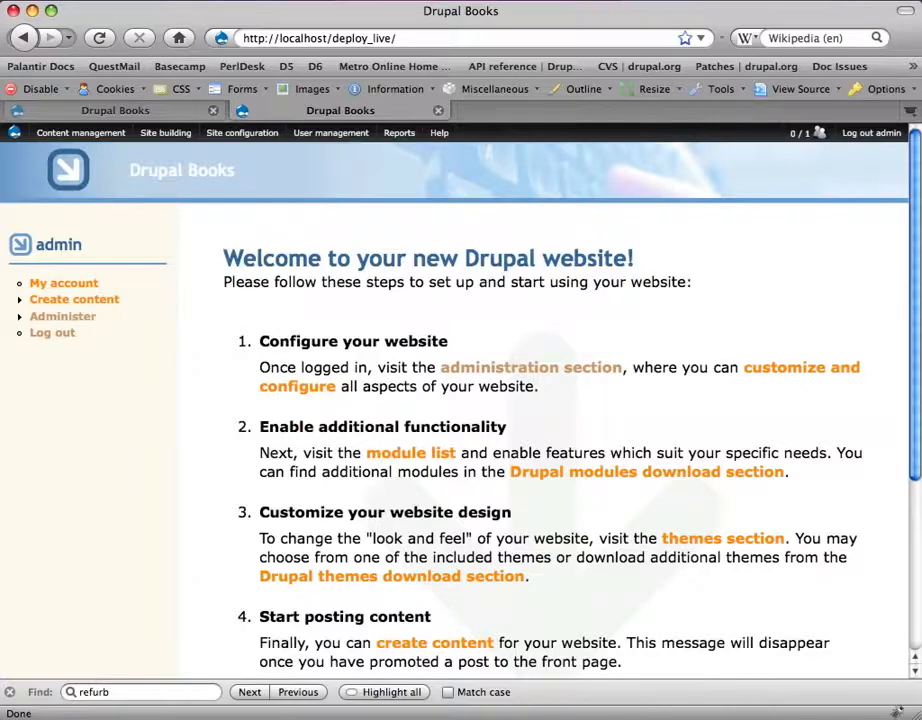
key(ctrl+Tab)
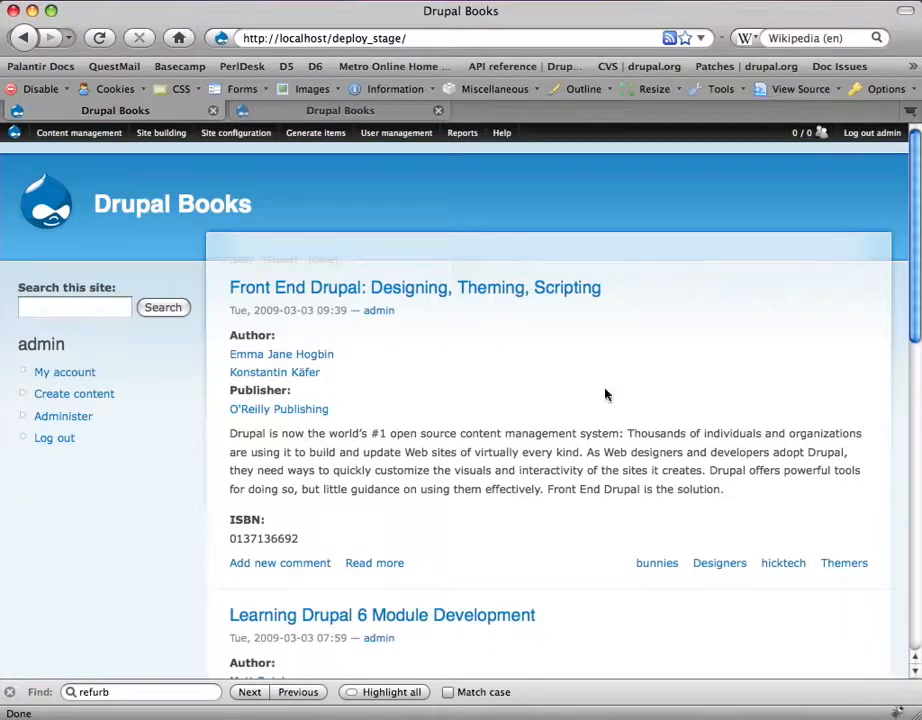
Step: Apply 'Add to deployment plan' to Using Drupal, Front End Drupal and Learning Drupal 6
mouse_move(79, 133)
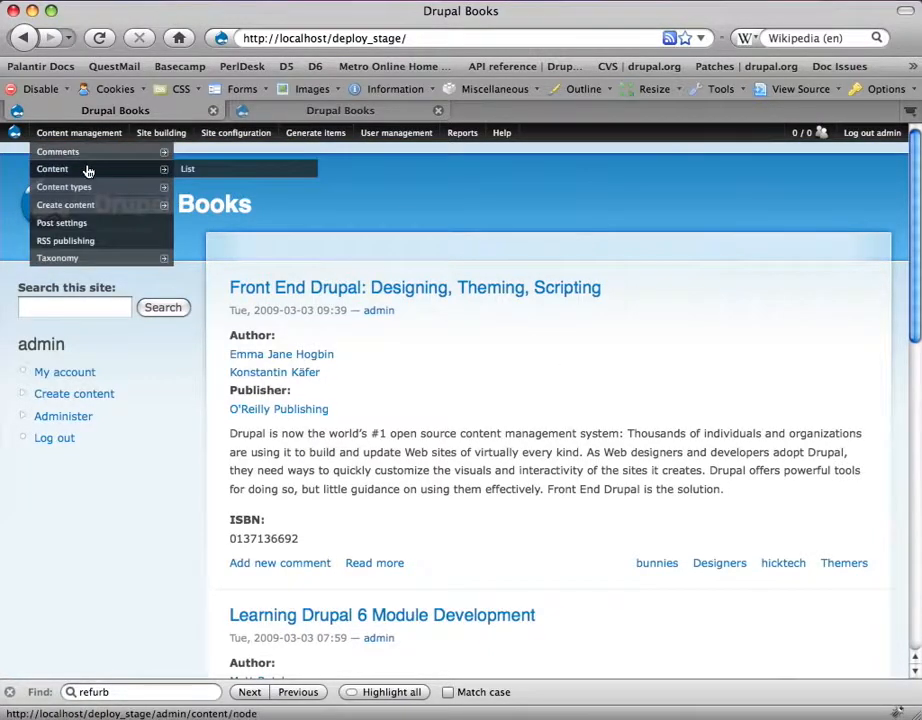
click(88, 172)
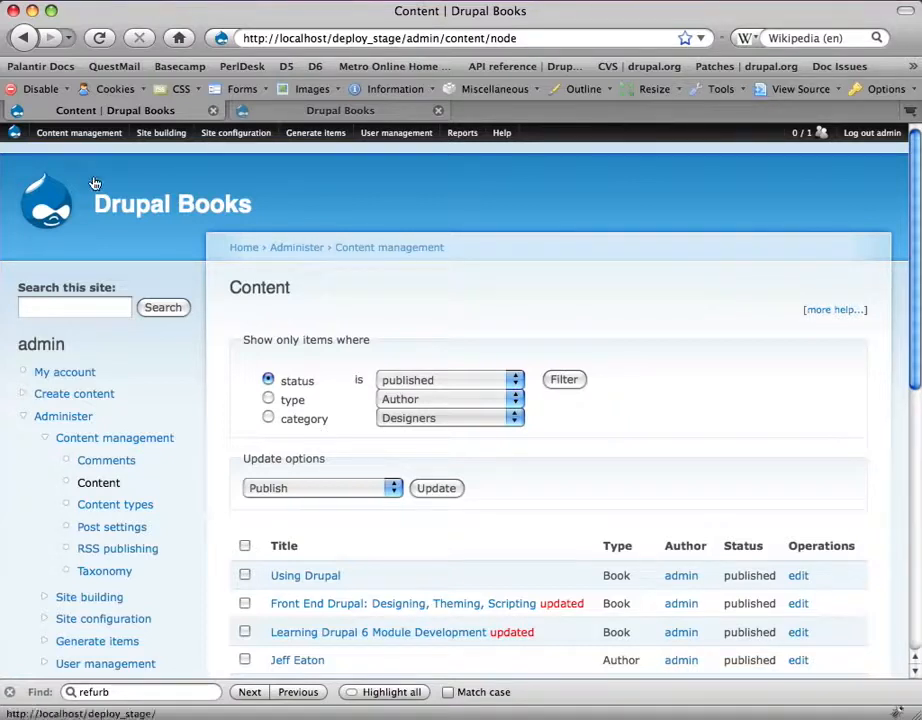
click(316, 489)
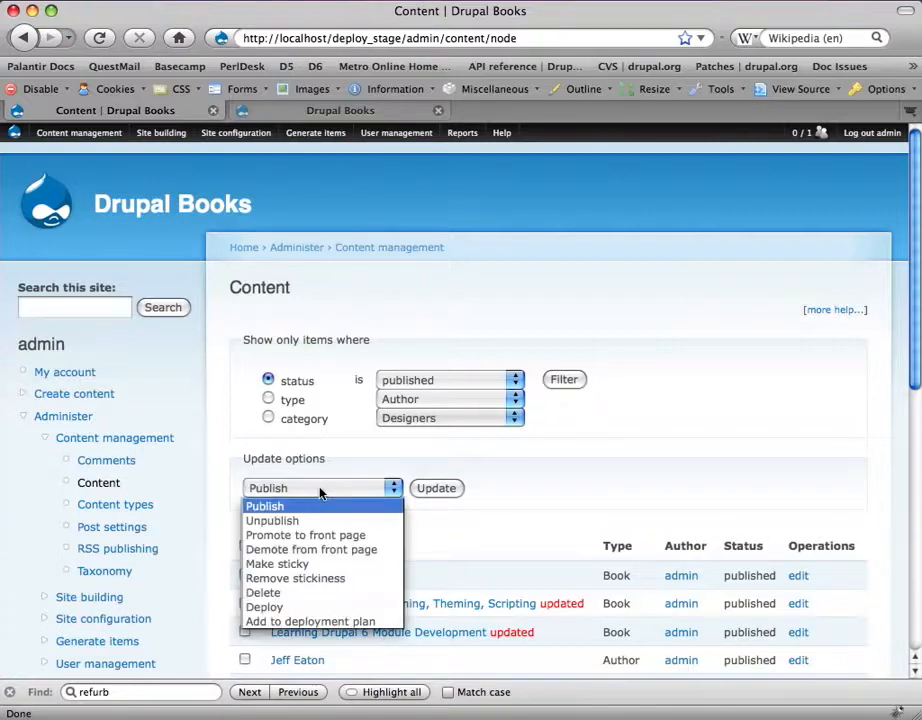
click(303, 622)
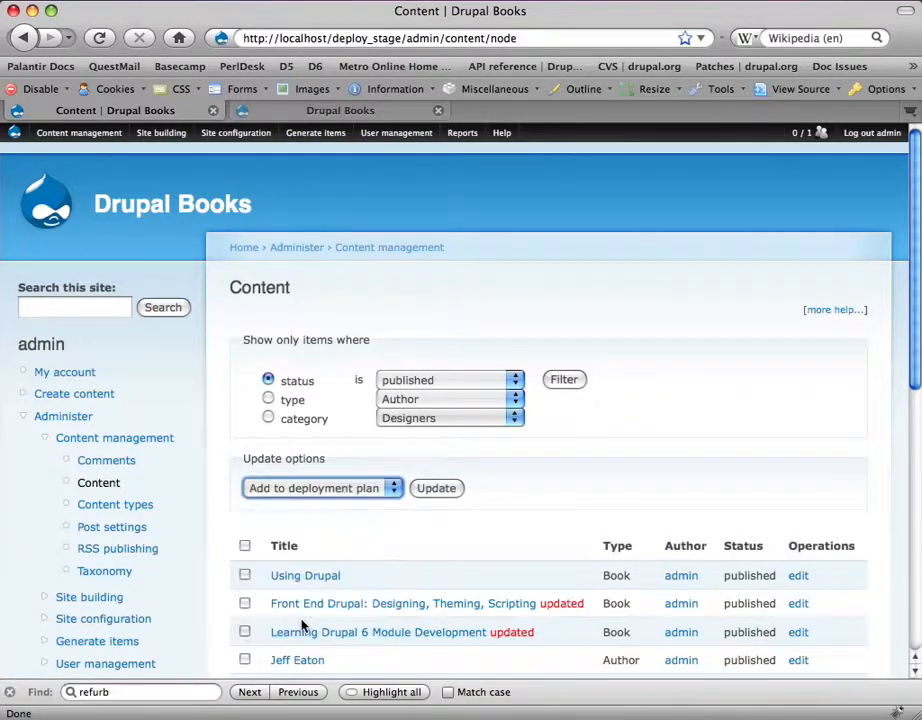
click(246, 576)
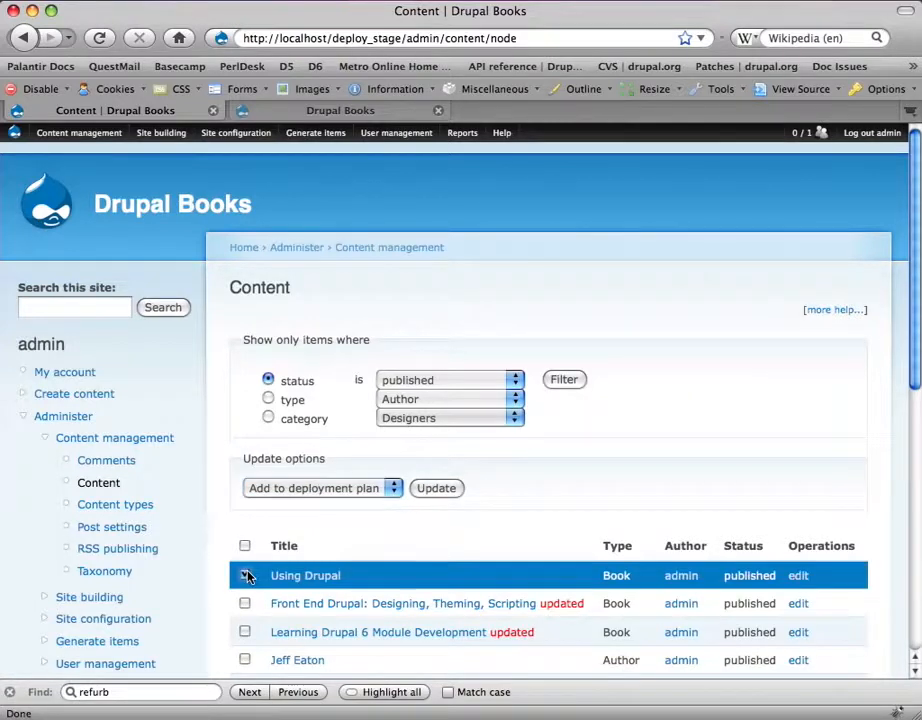
click(243, 604)
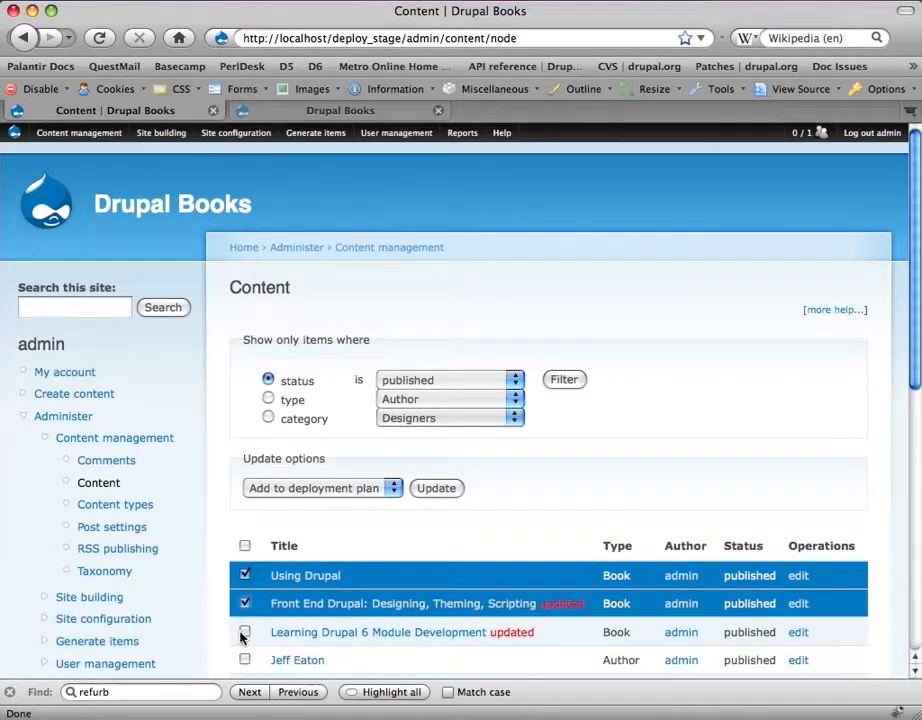
click(245, 632)
click(422, 489)
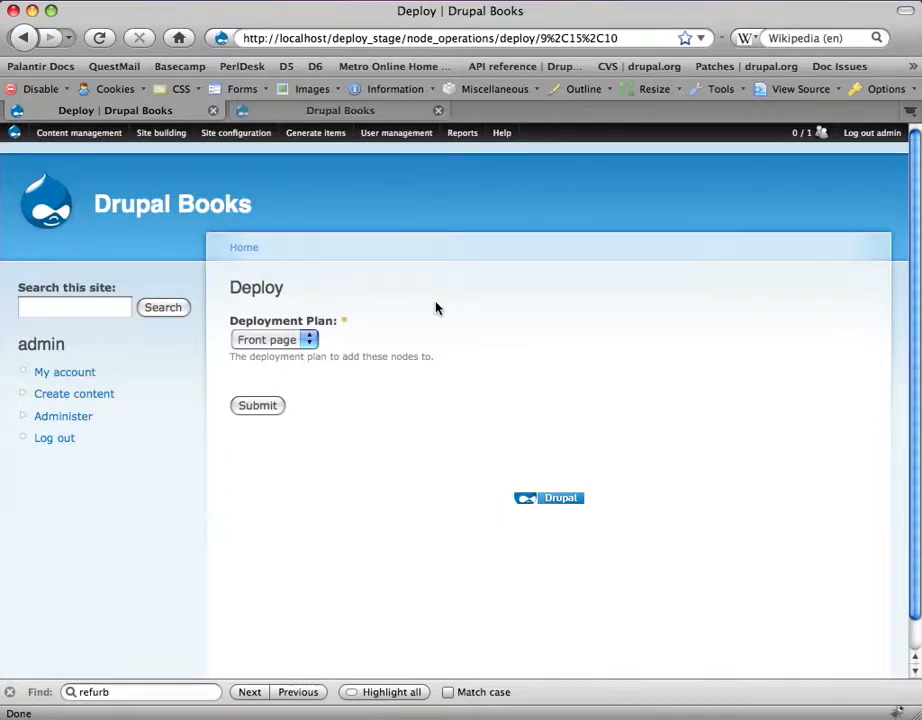
Step: Confirm the three books into Front page, then add the 'books' view via Views Deploy
click(268, 405)
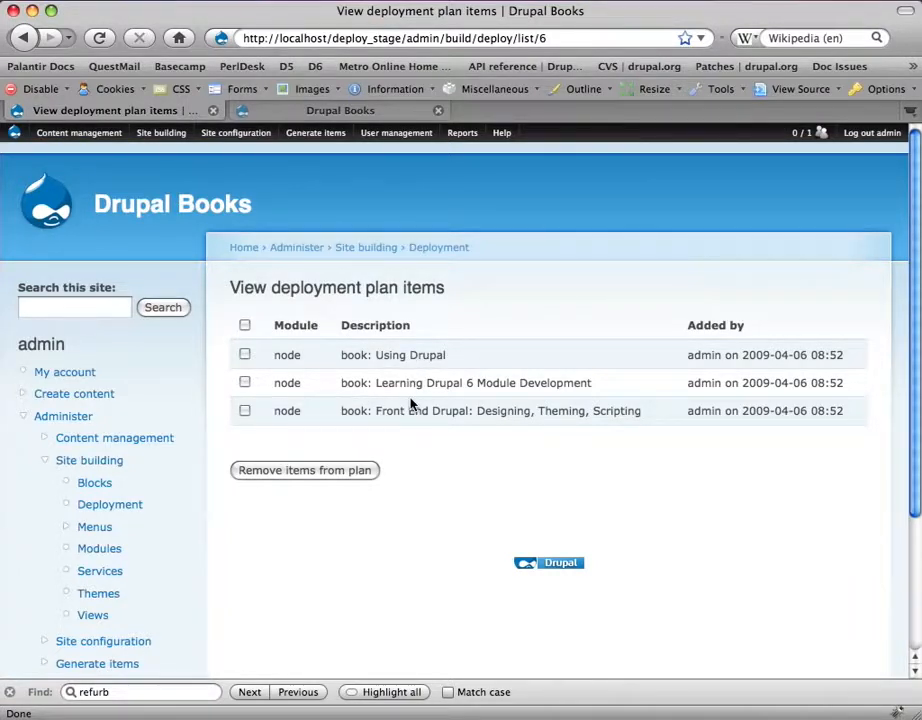
mouse_move(178, 137)
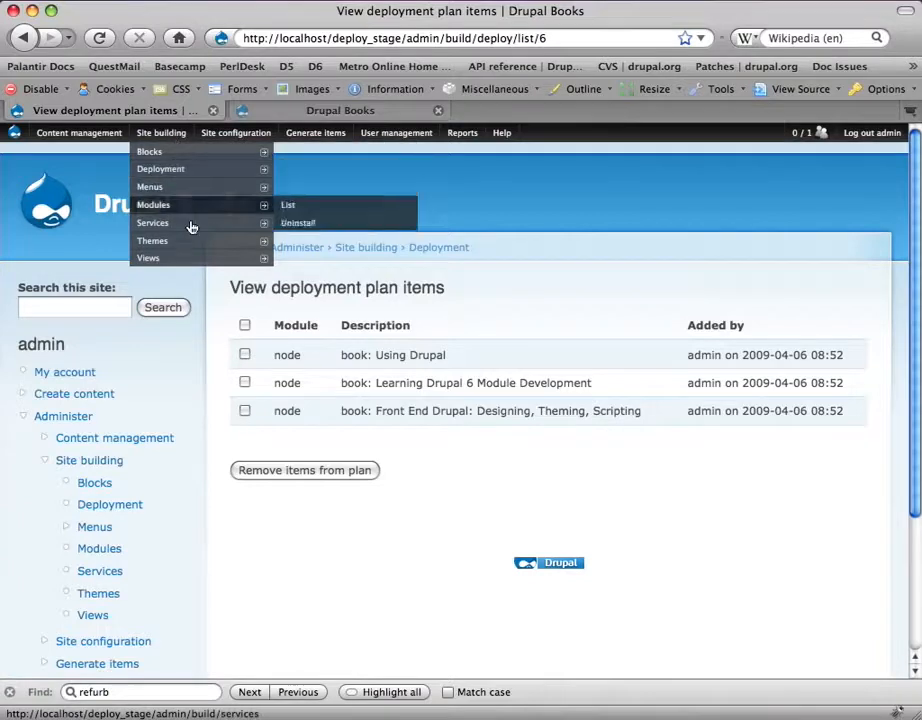
click(185, 260)
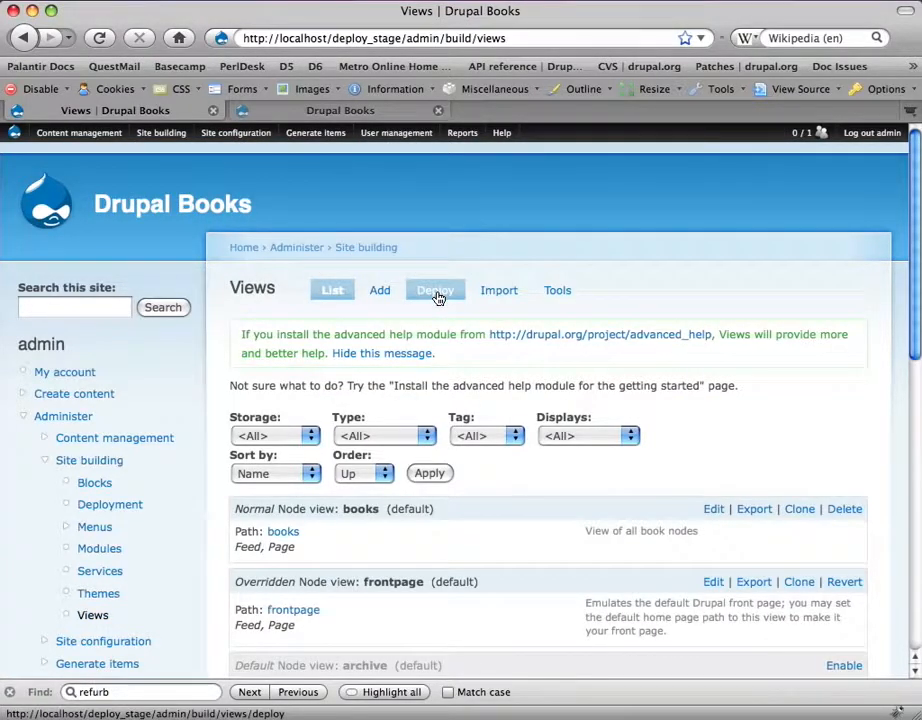
click(437, 295)
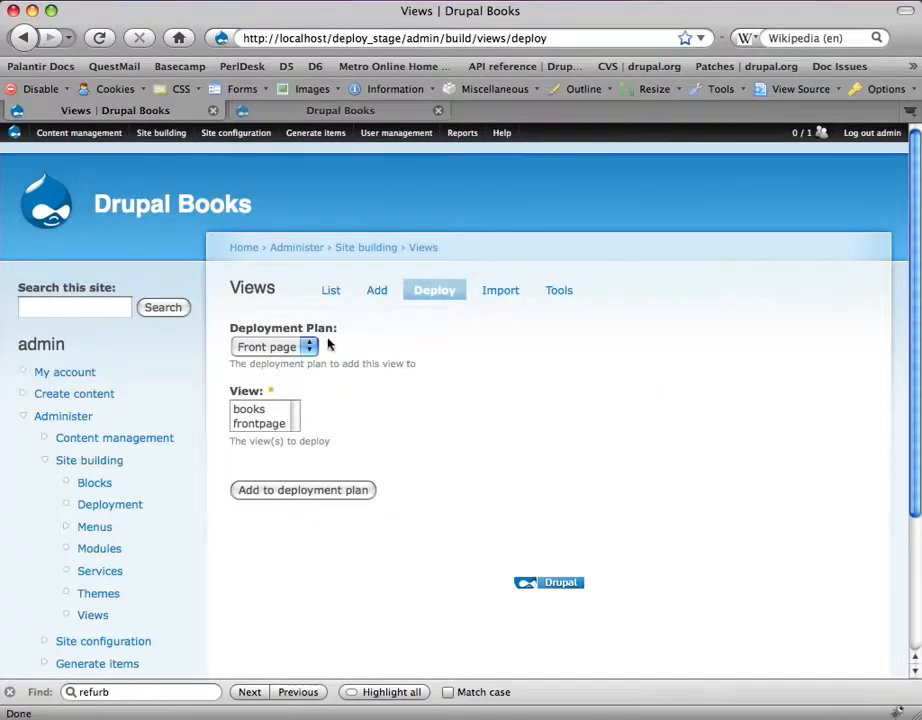
click(283, 409)
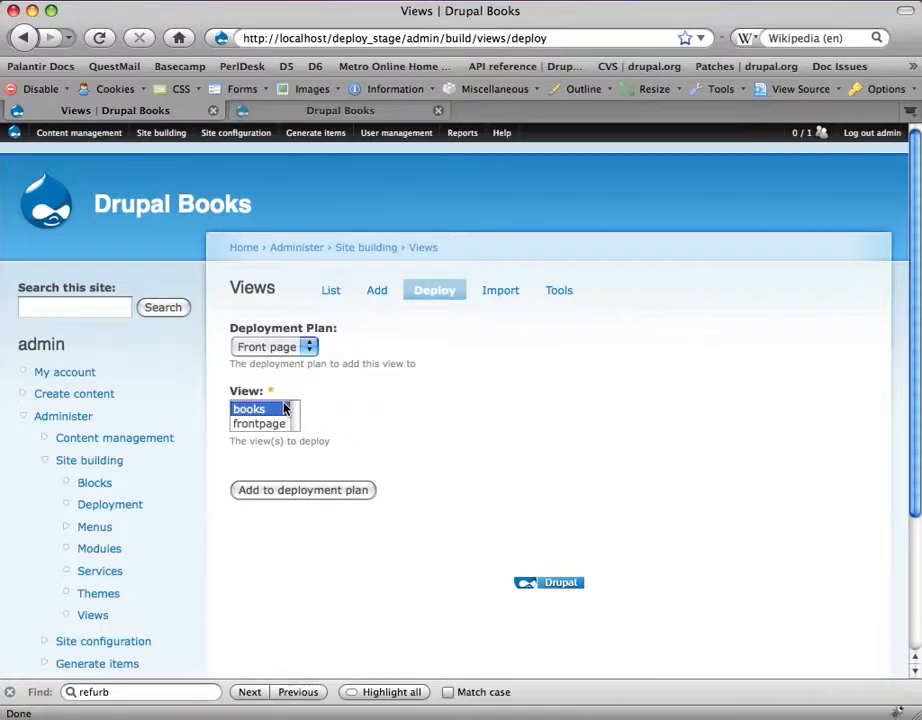
click(305, 490)
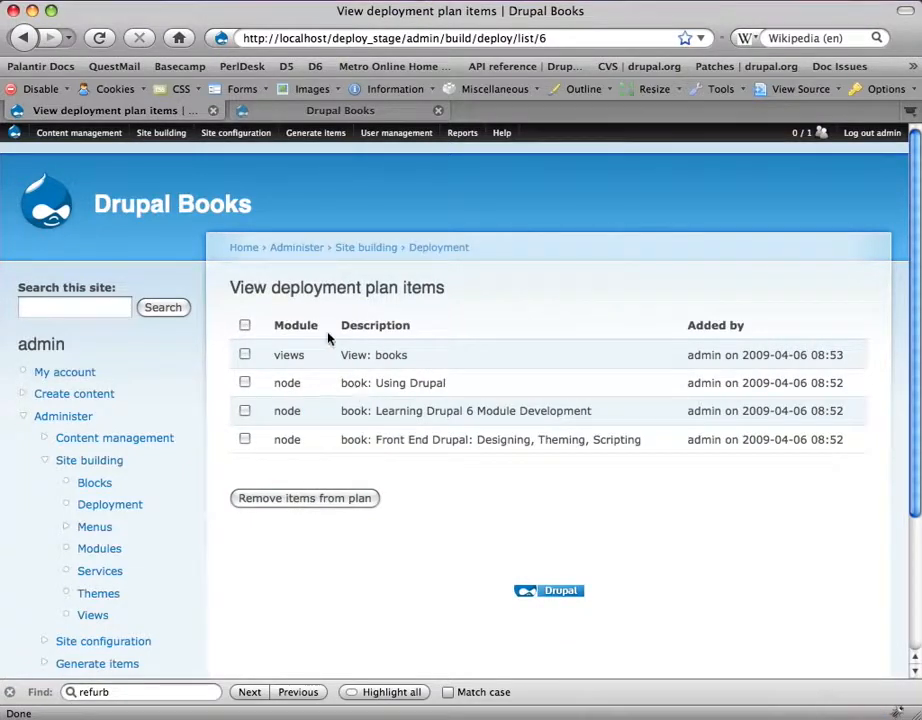
Step: Assign the Site information settings (front page 'books') to the Front page plan and save
mouse_move(235, 134)
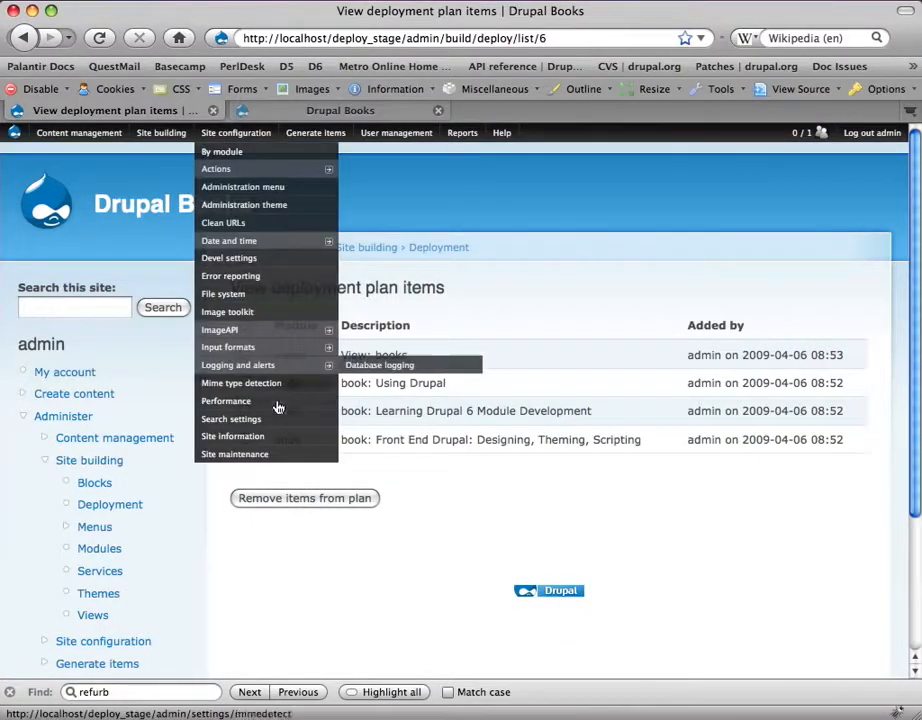
click(258, 445)
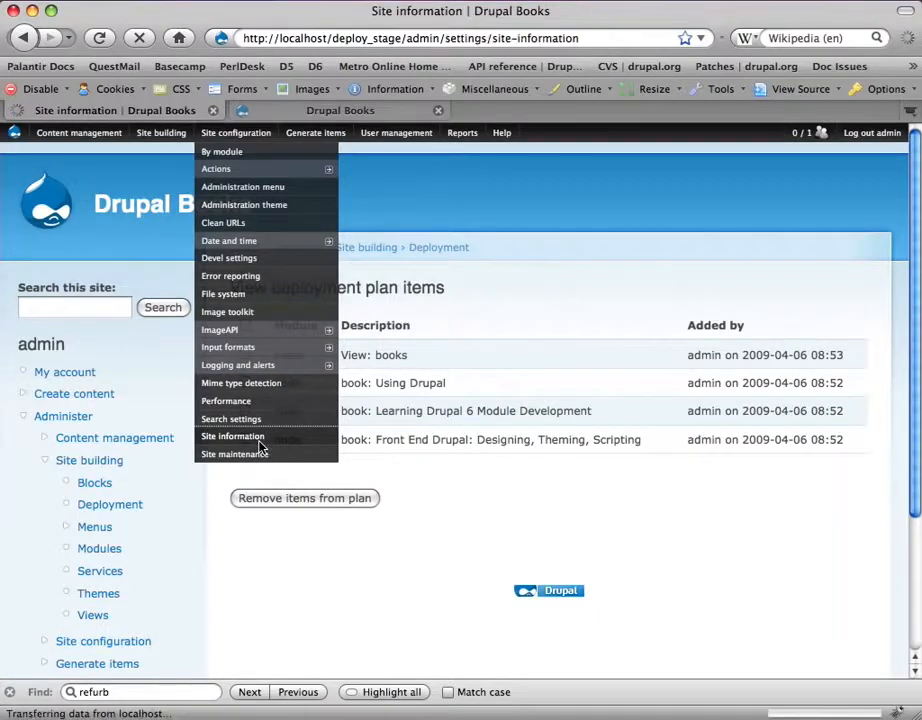
scroll(258, 445, down, 10)
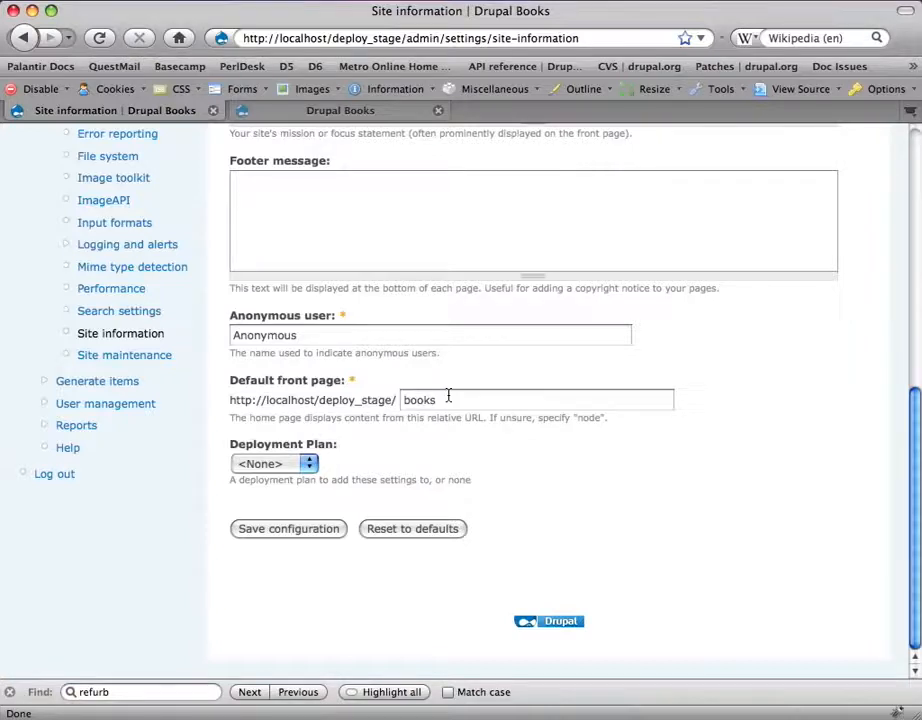
click(308, 463)
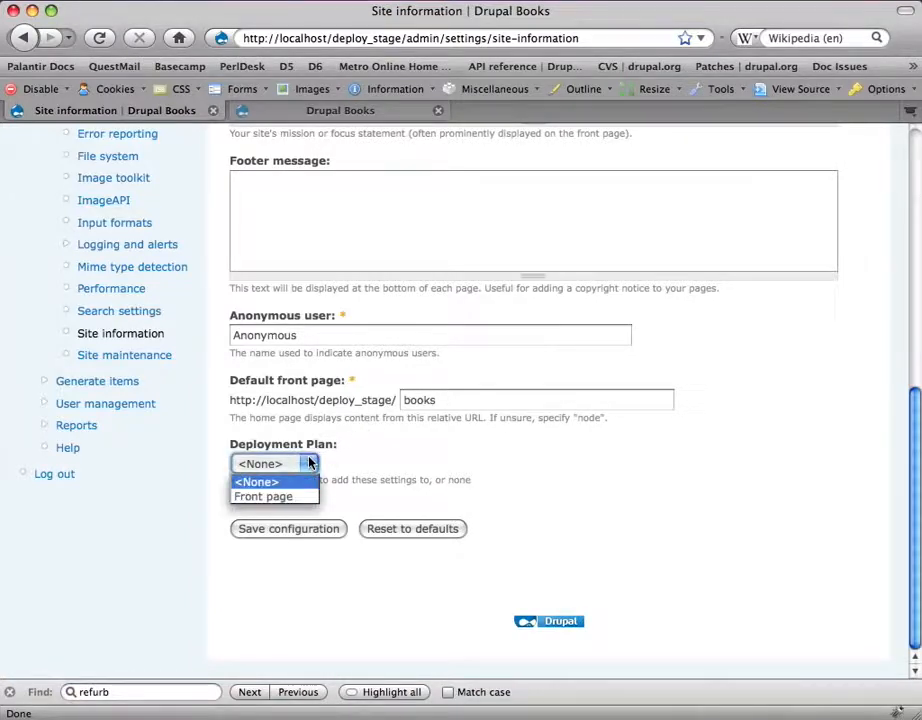
click(275, 496)
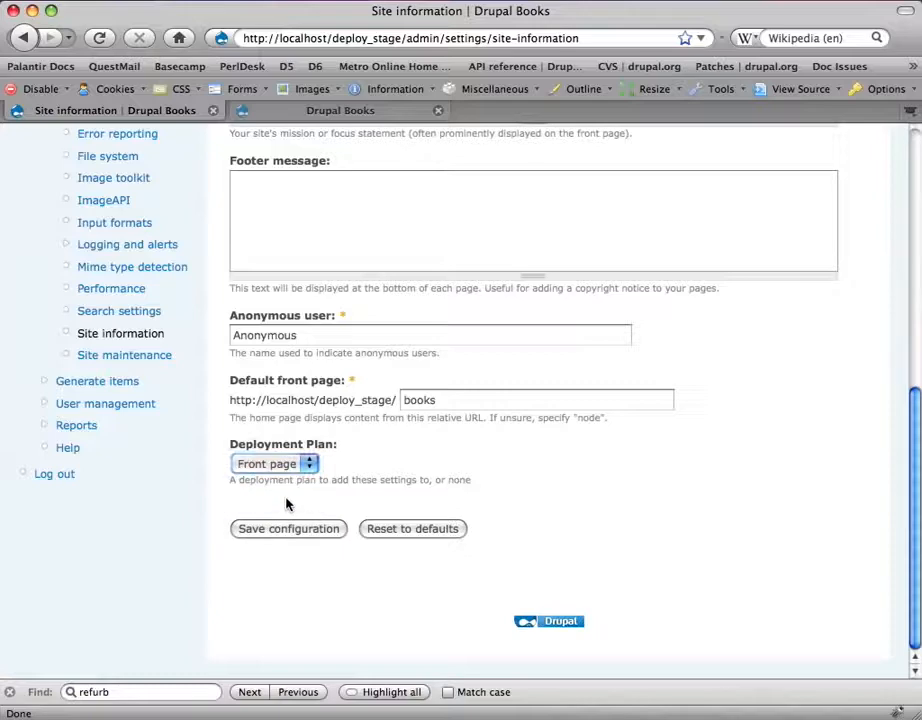
click(291, 535)
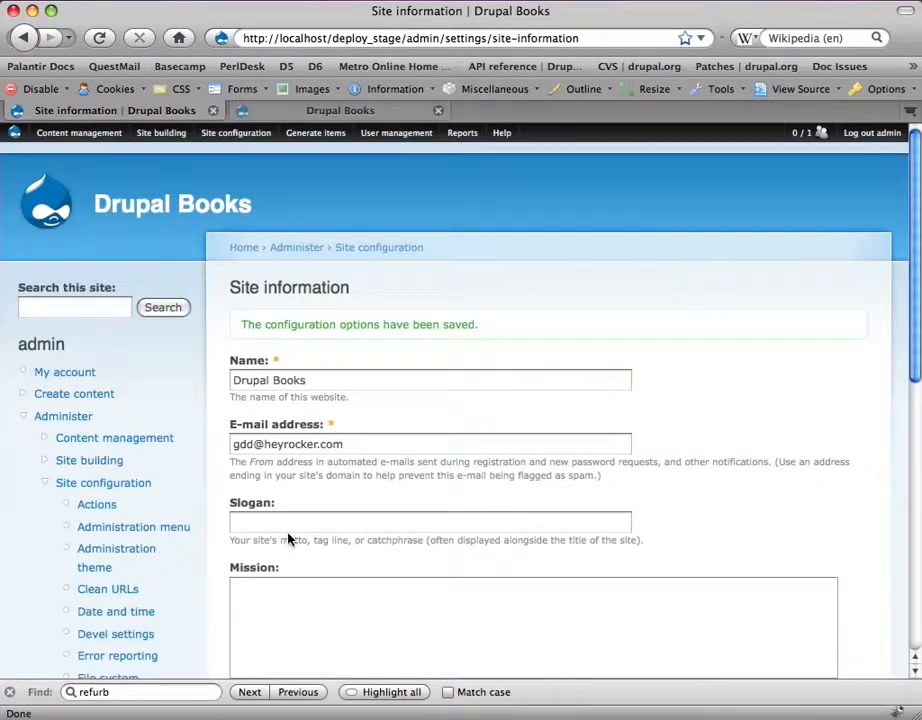
click(290, 530)
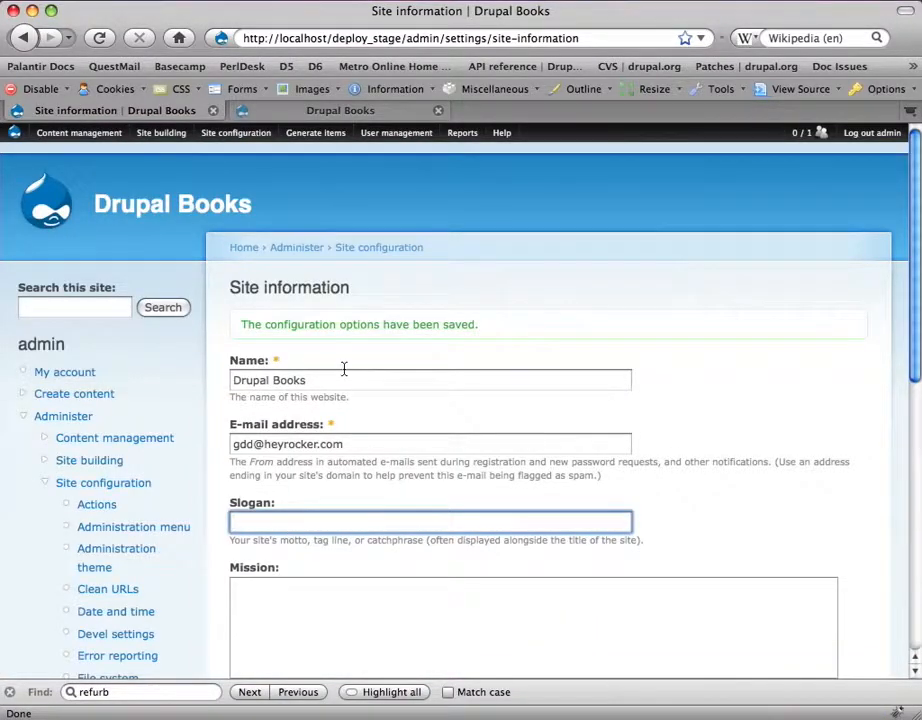
click(339, 269)
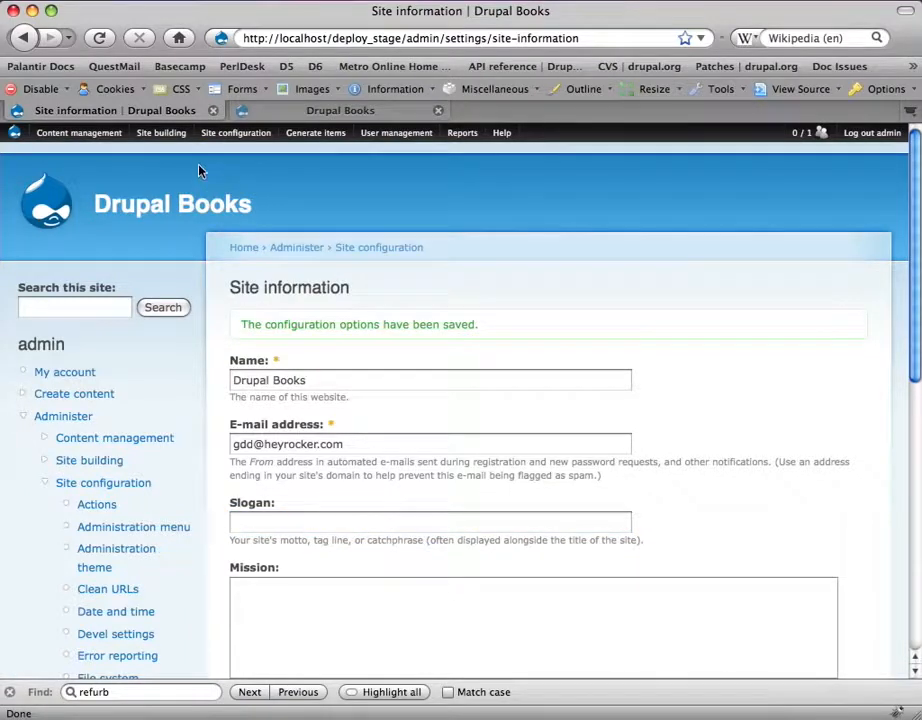
Step: Check the Servers, Deployment Log and Settings tabs, then return to the Plans list
mouse_move(162, 133)
mouse_move(171, 170)
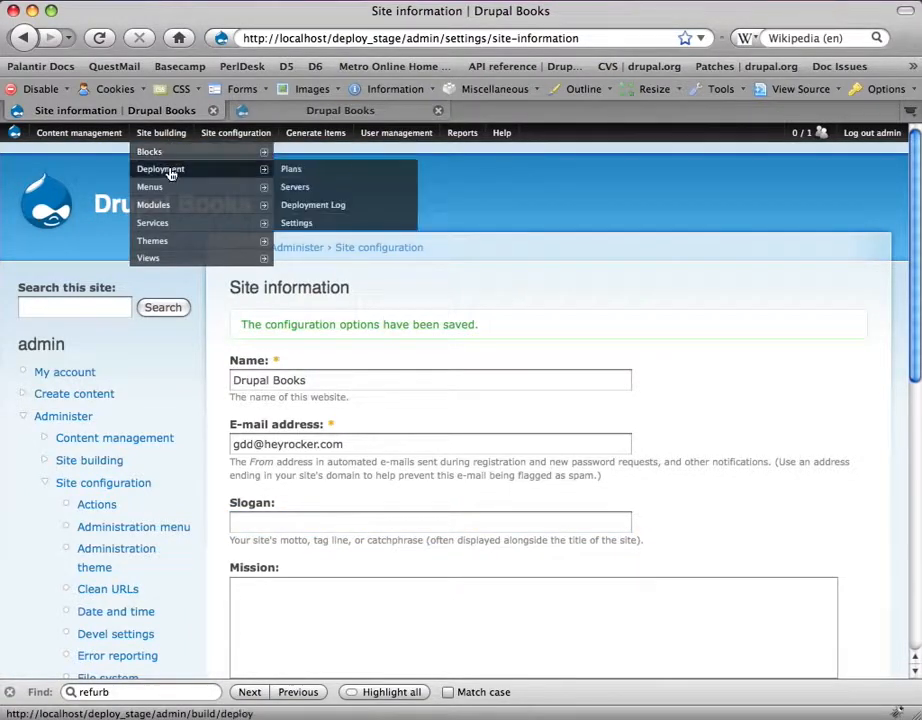
click(318, 176)
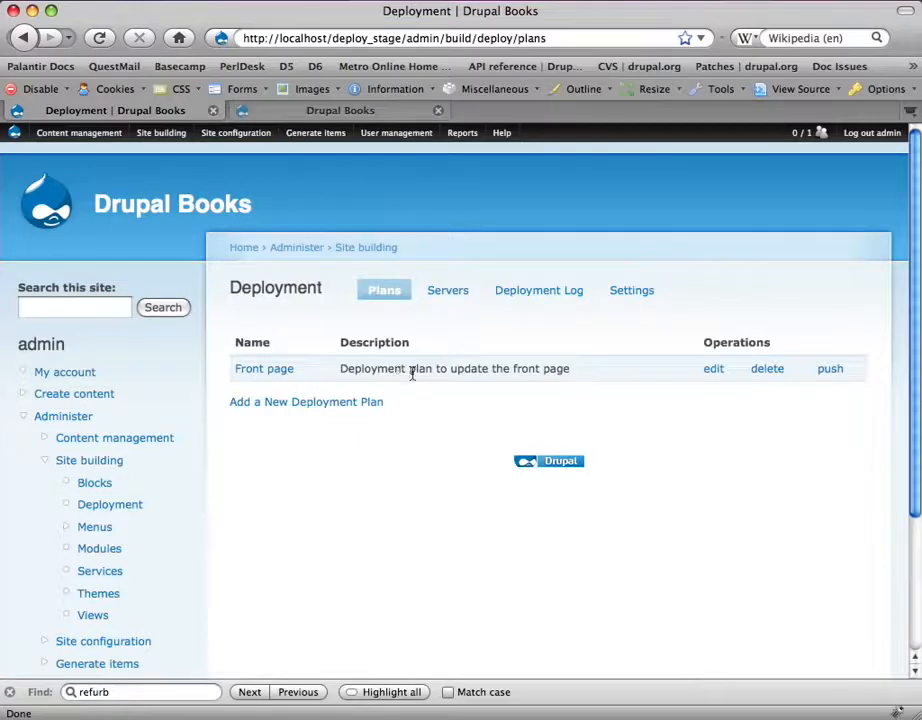
click(445, 298)
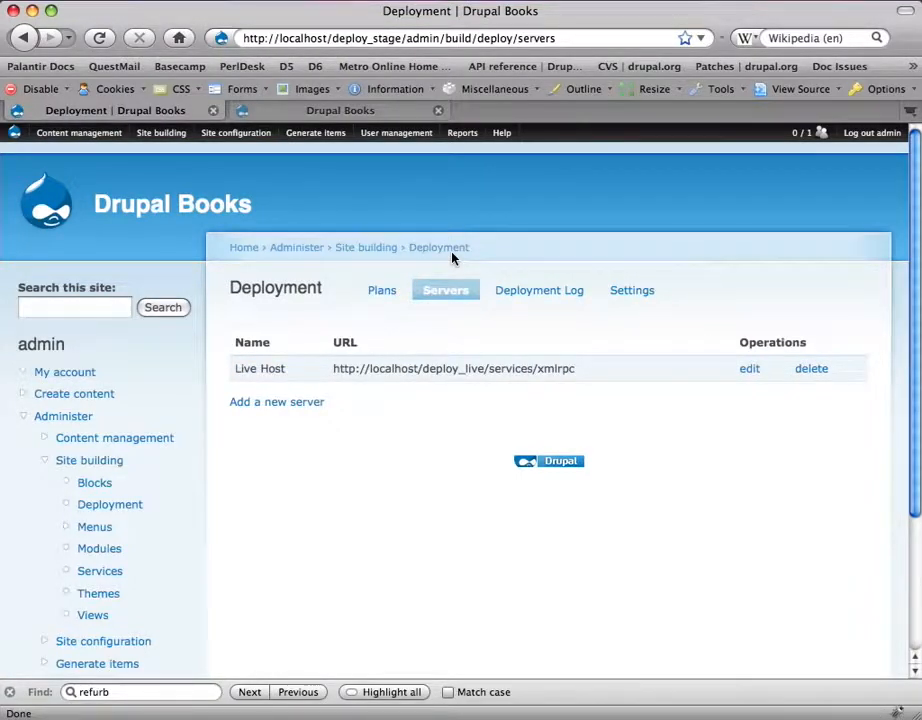
click(549, 289)
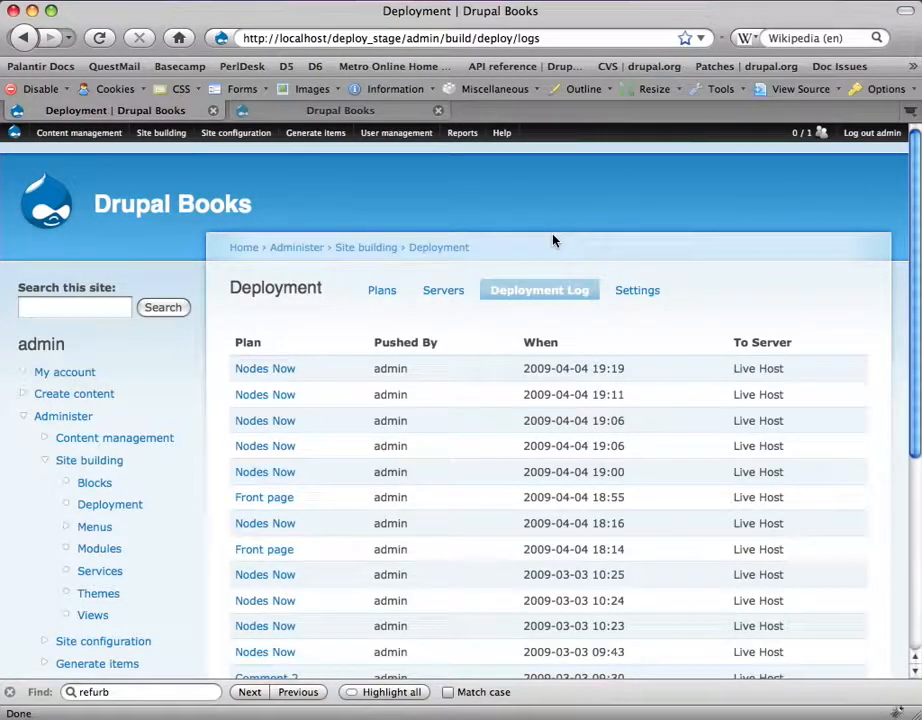
click(625, 291)
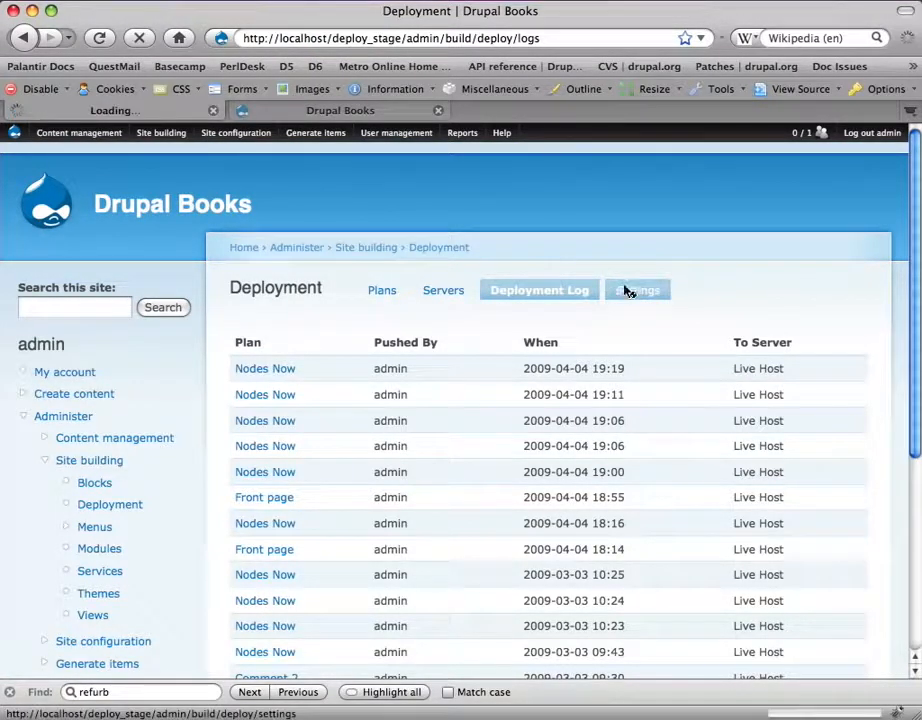
click(383, 292)
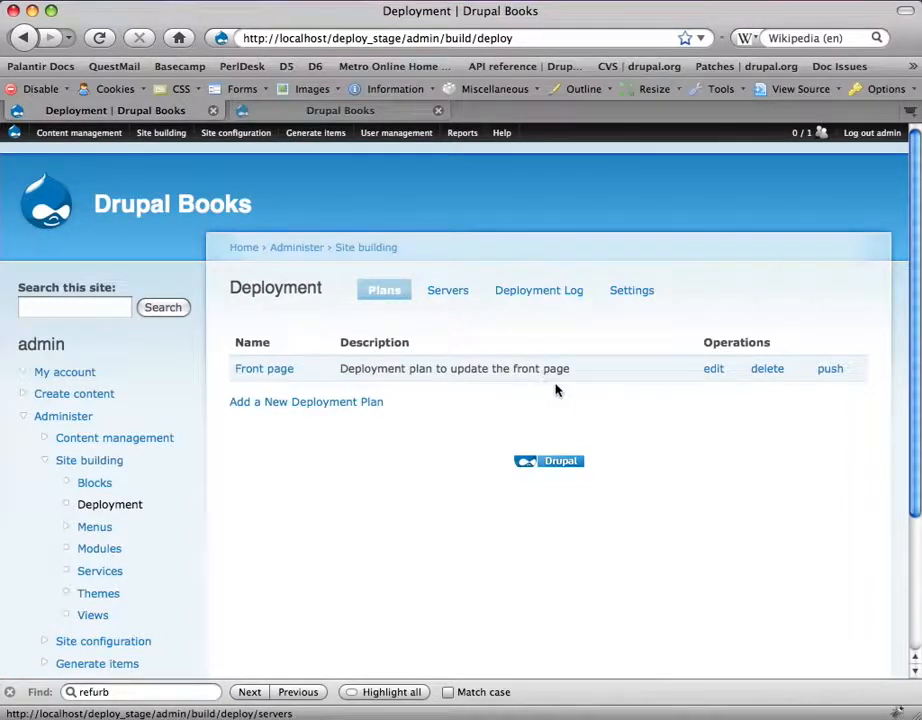
Step: Push the Front page plan to Live Host using the deploy account username and password
click(830, 369)
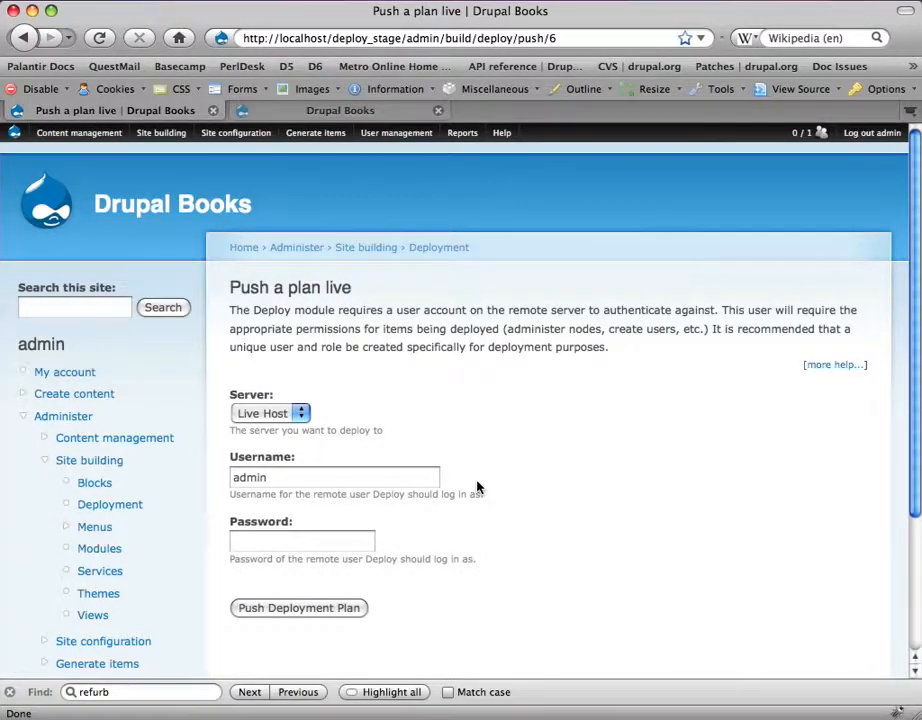
double_click(340, 484)
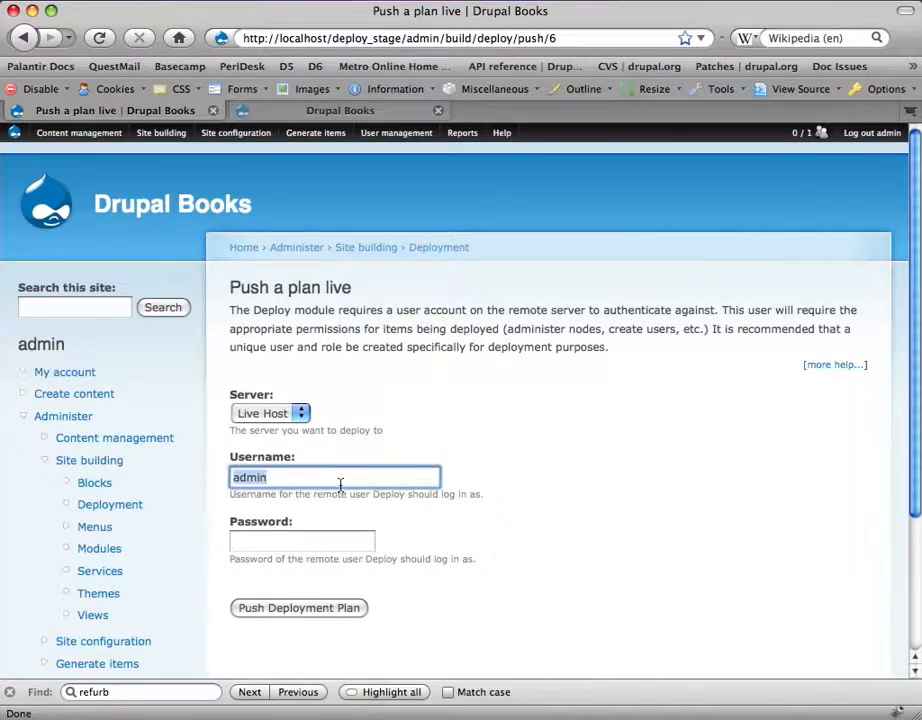
text(deplo)
key(Down)
key(Tab)
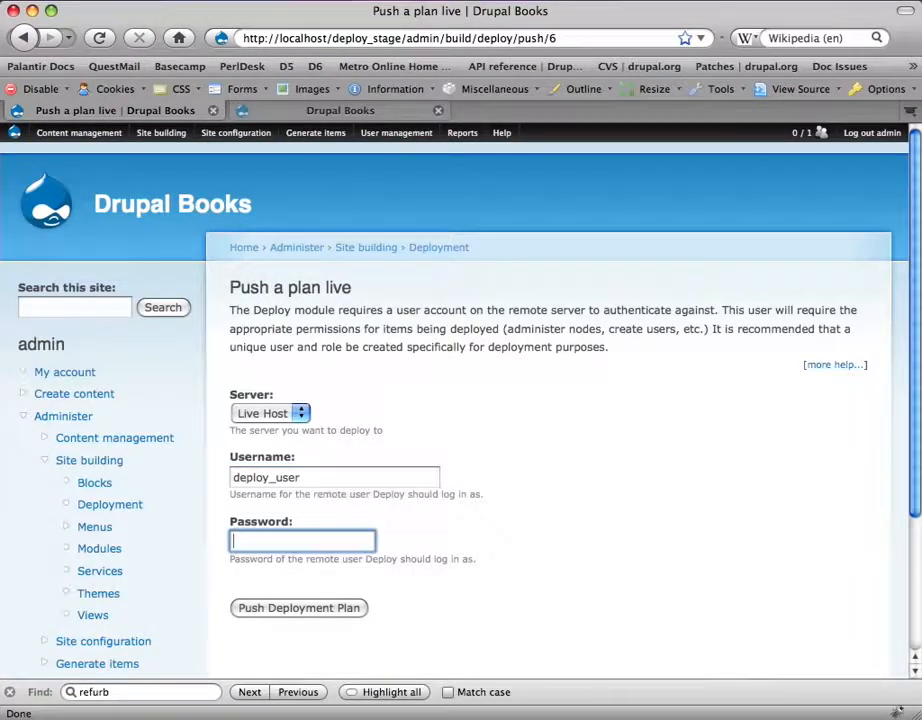
text(deploy12)
click(318, 608)
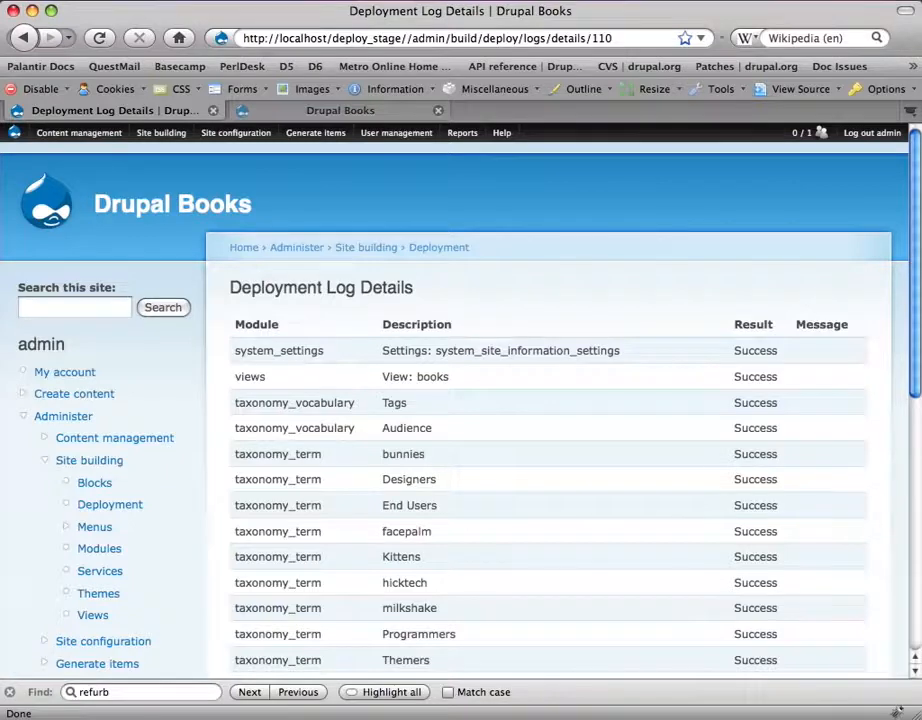
Step: Scroll through the all-Success deployment log, then move to the live Drupal Books tab
scroll(870, 484, down, 3)
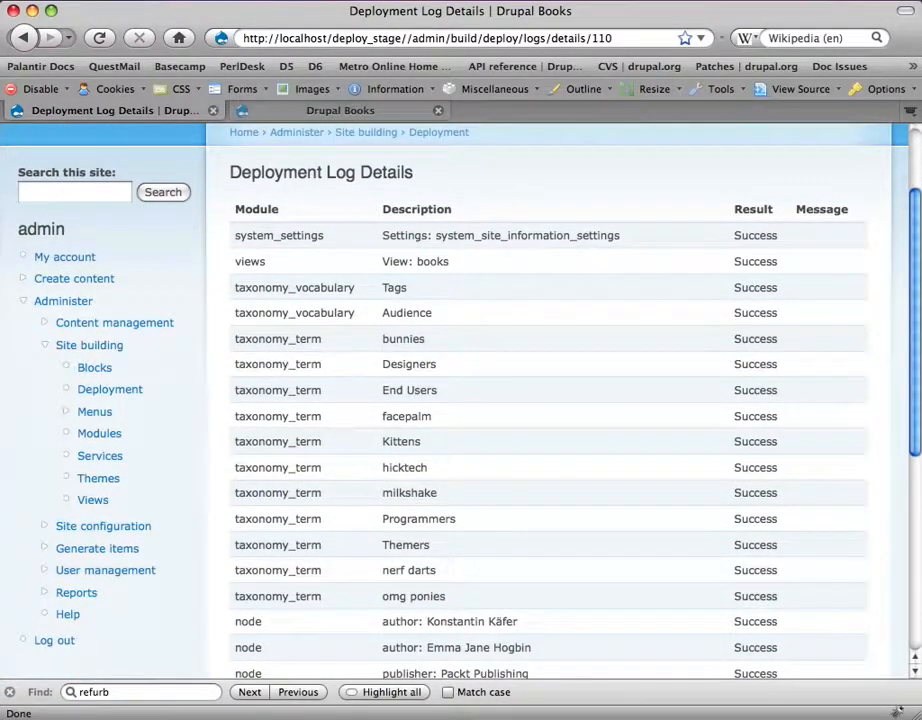
scroll(560, 400, down, 2)
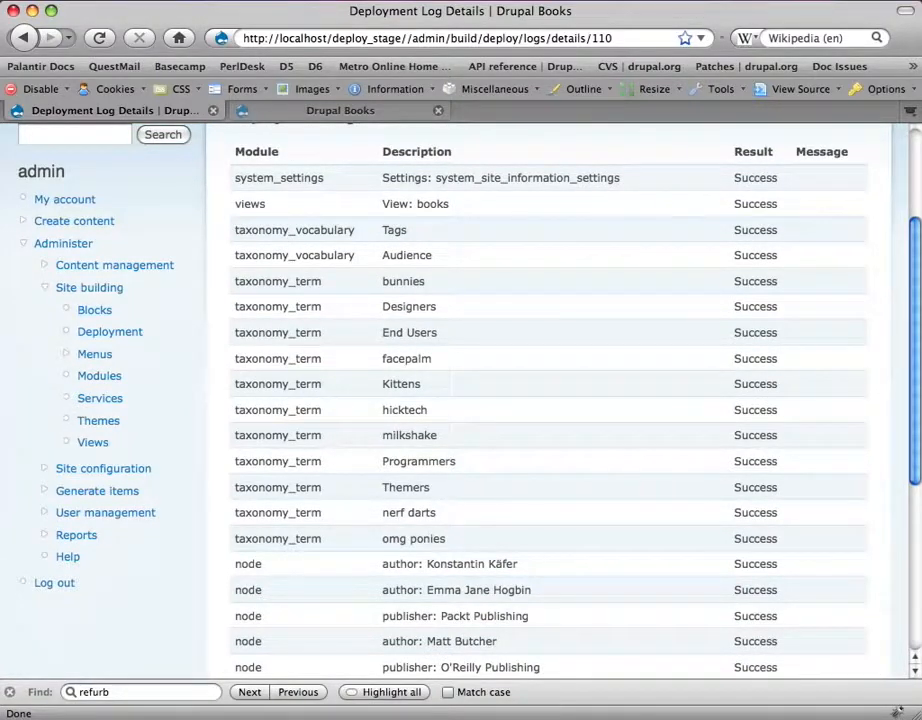
scroll(560, 400, down, 8)
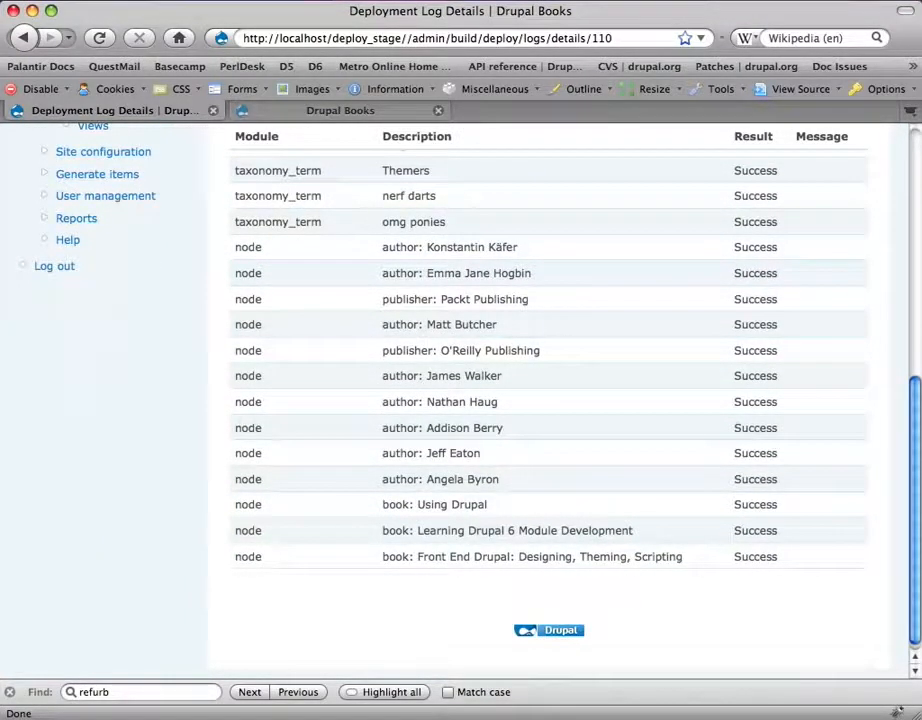
scroll(560, 400, up, 1)
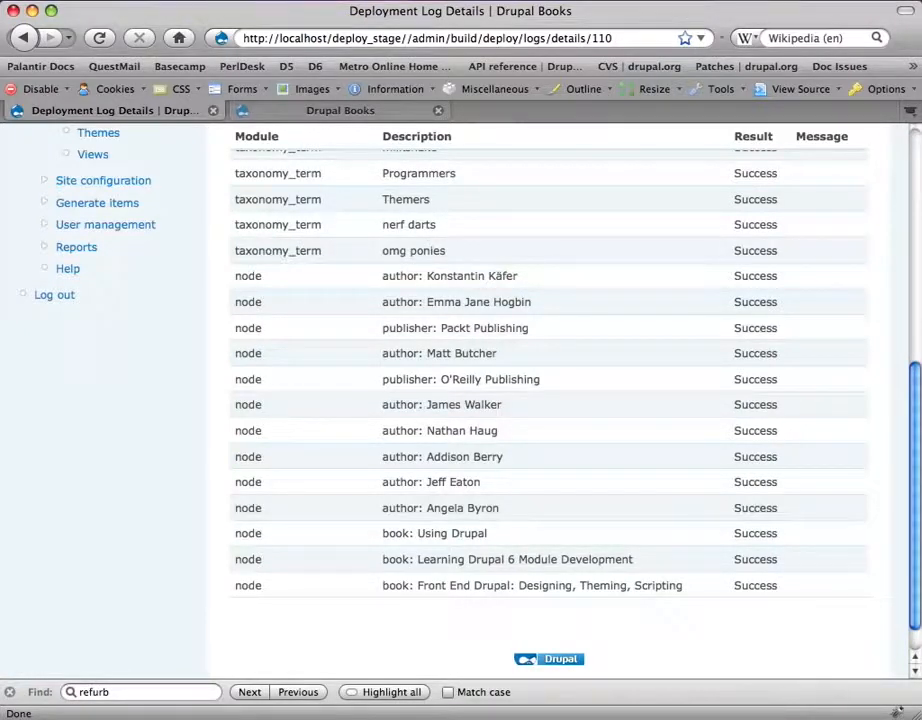
scroll(550, 400, up, 5)
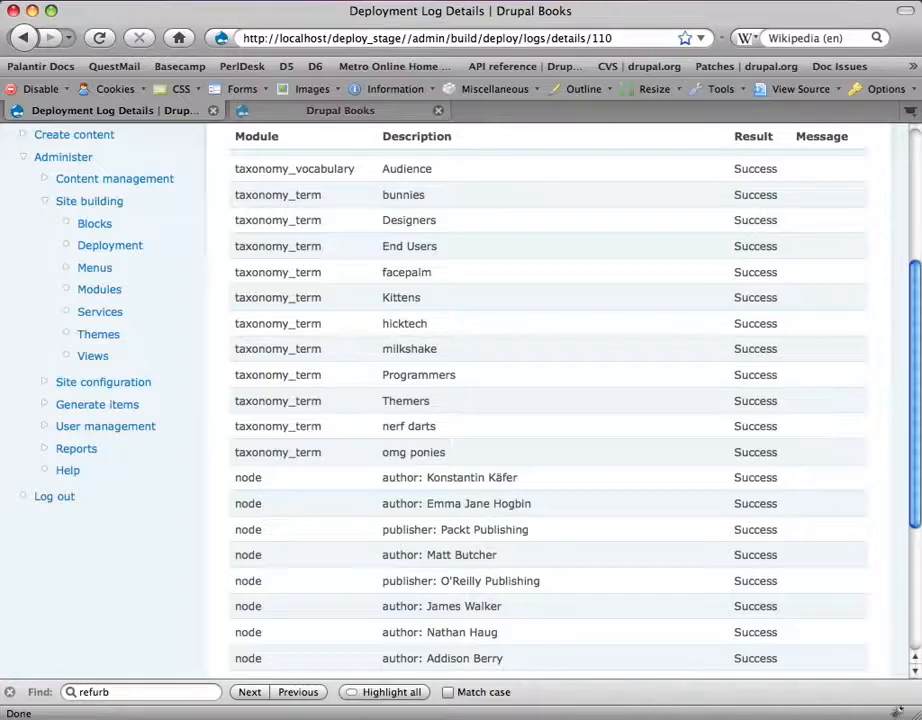
key(ctrl+Tab)
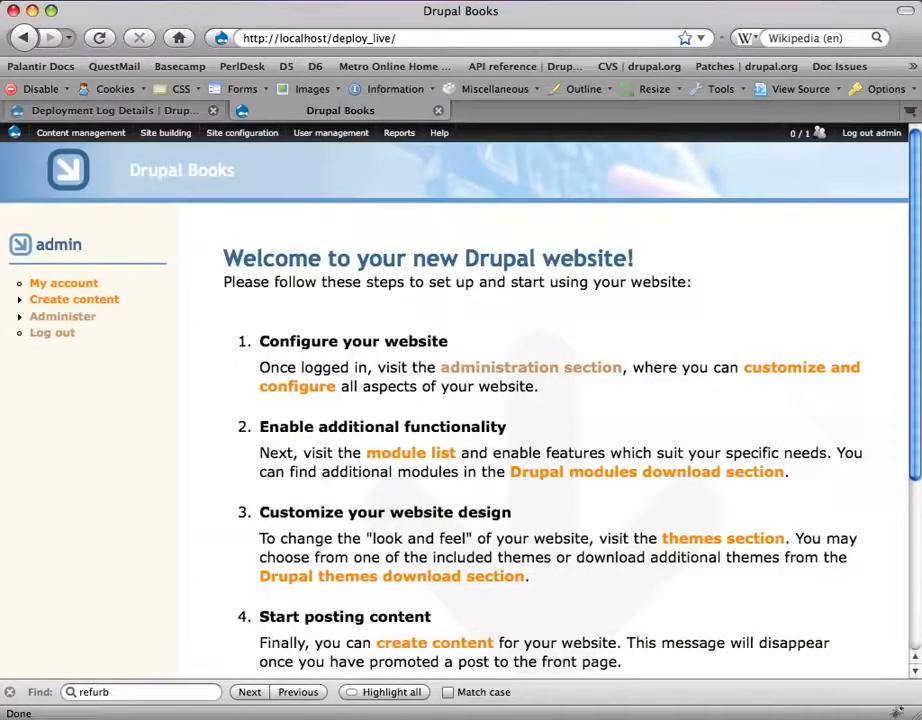
Step: Reload the live site and scroll its front page listing the three deployed books
key(super+r)
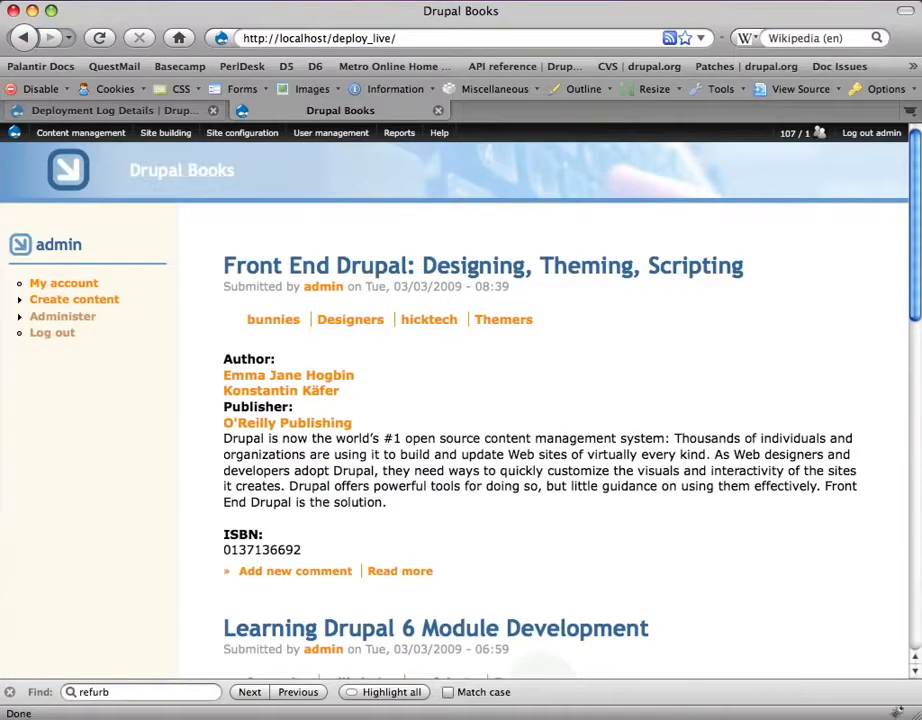
scroll(540, 400, down, 10)
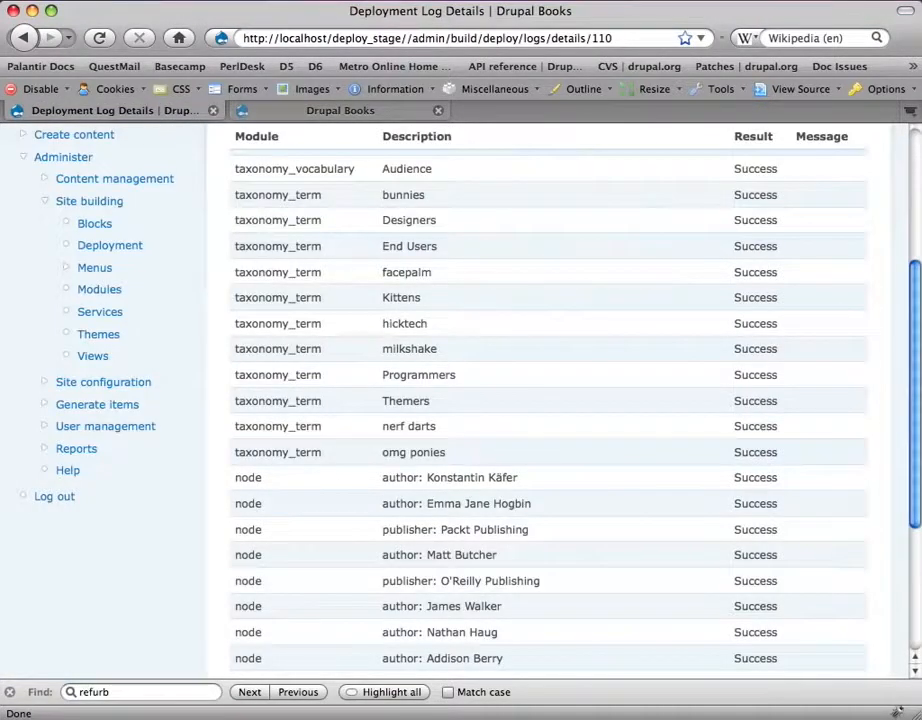
scroll(550, 400, up, 3)
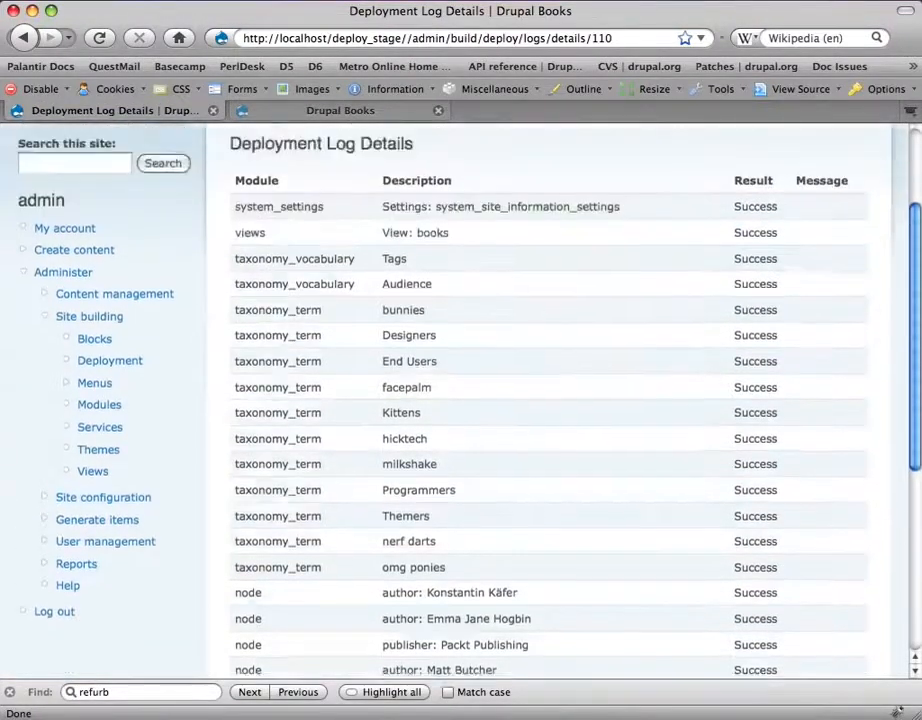
Step: Open the Using Drupal book's edit form from the Content list
scroll(550, 400, up, 3)
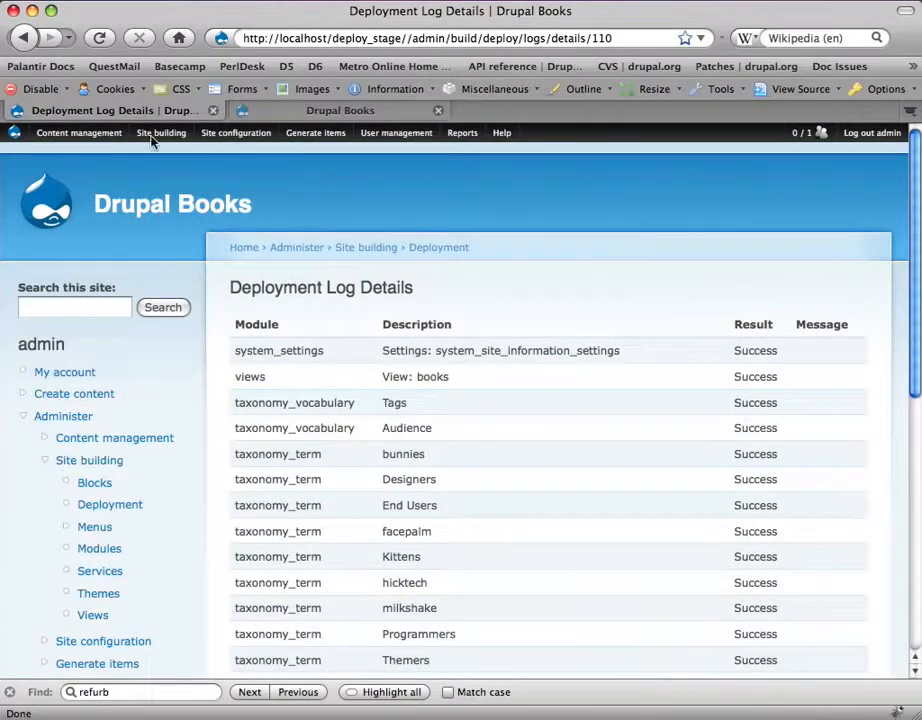
mouse_move(117, 134)
click(103, 170)
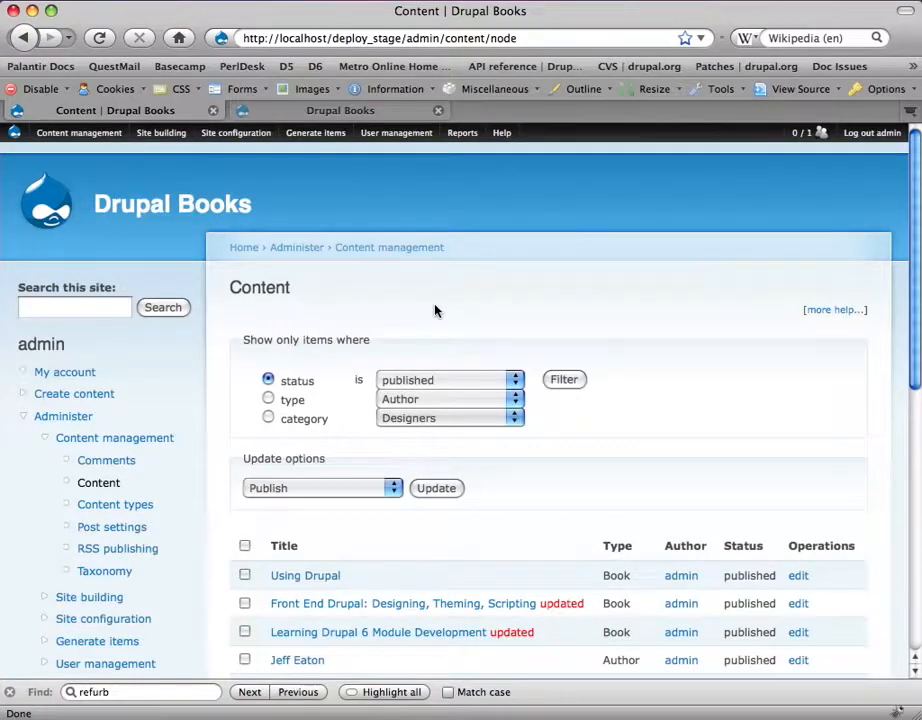
scroll(394, 567, down, 2)
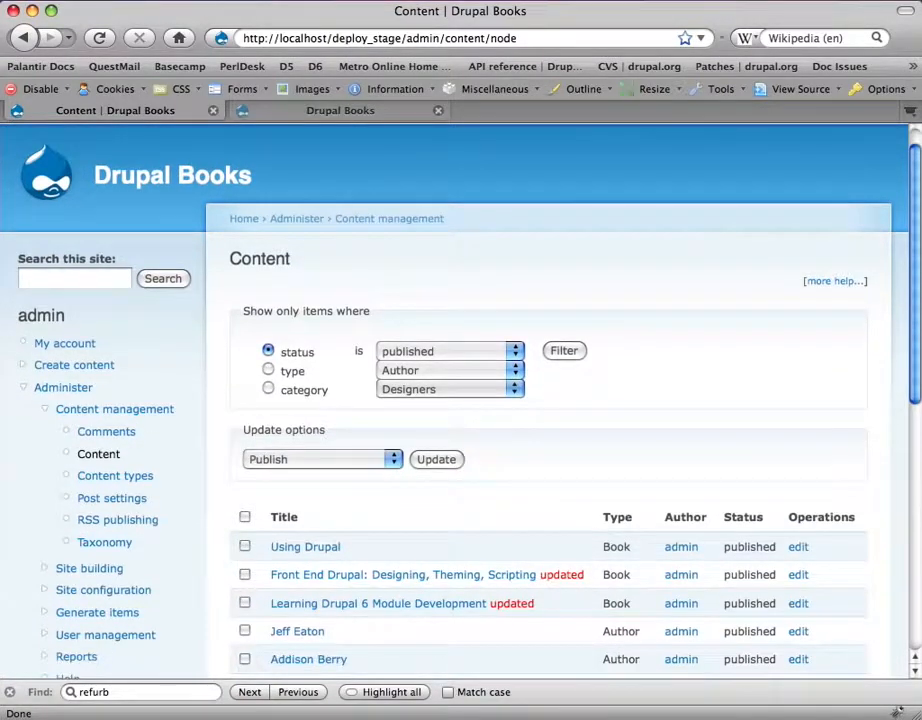
click(323, 527)
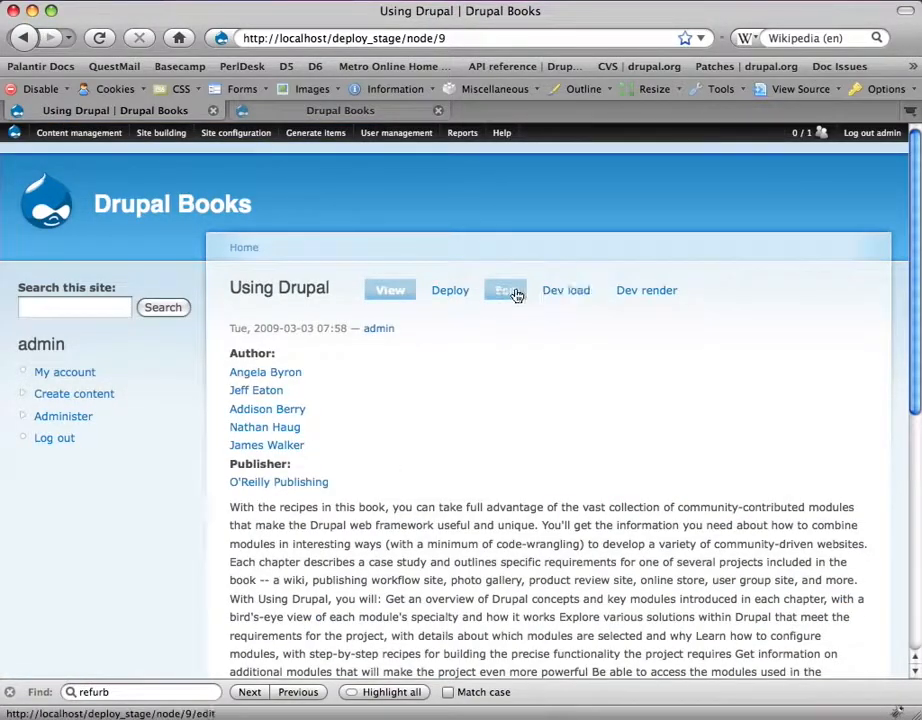
click(505, 292)
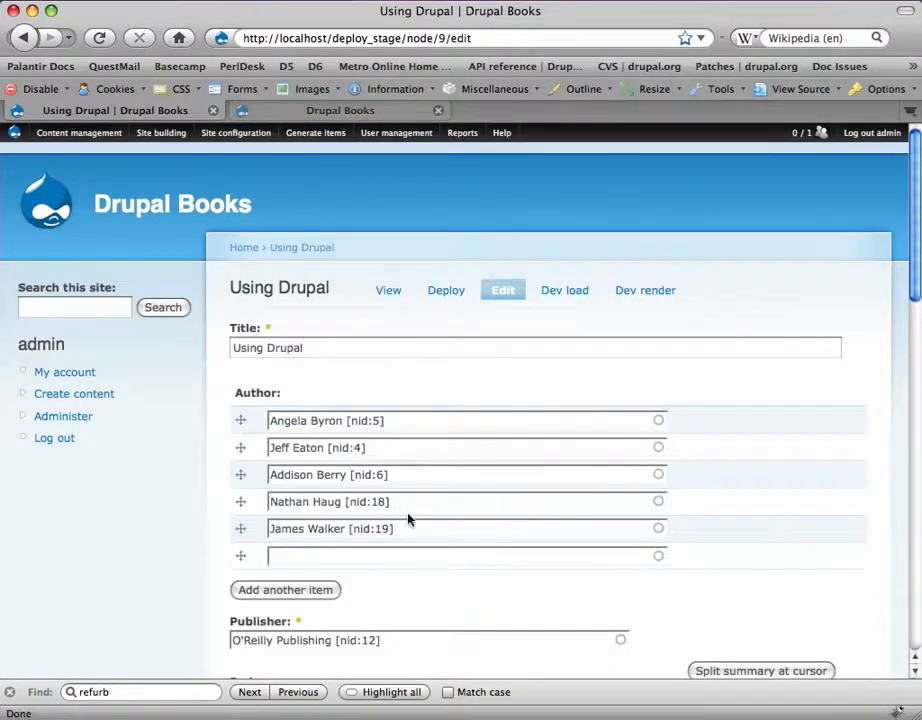
scroll(407, 518, down, 6)
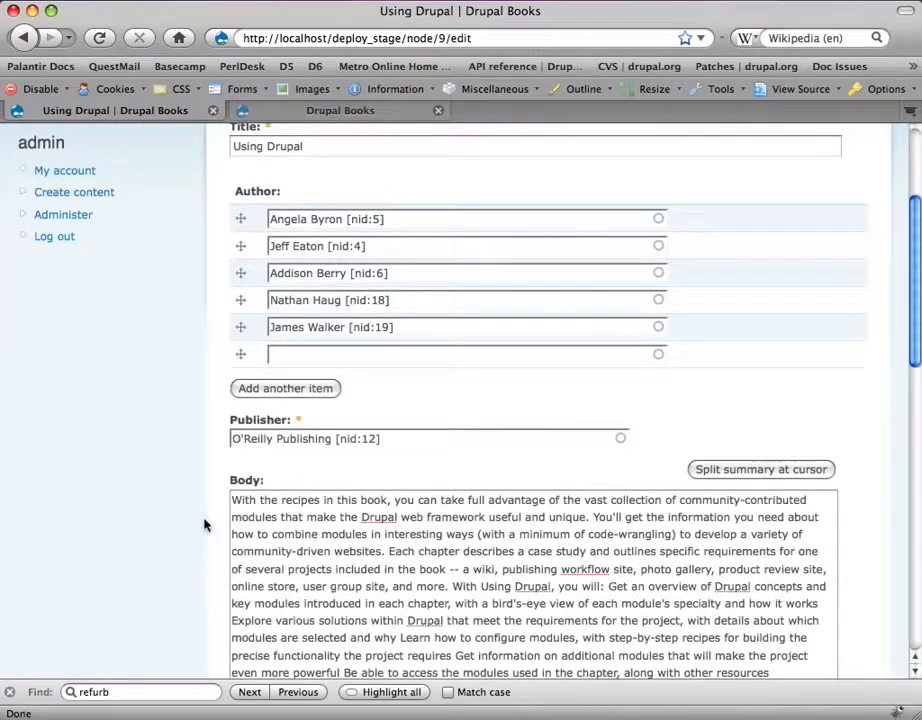
Step: Add 'NOTE: Out of print, available again shortly.' as the body's first line and save
click(231, 501)
key(Return)
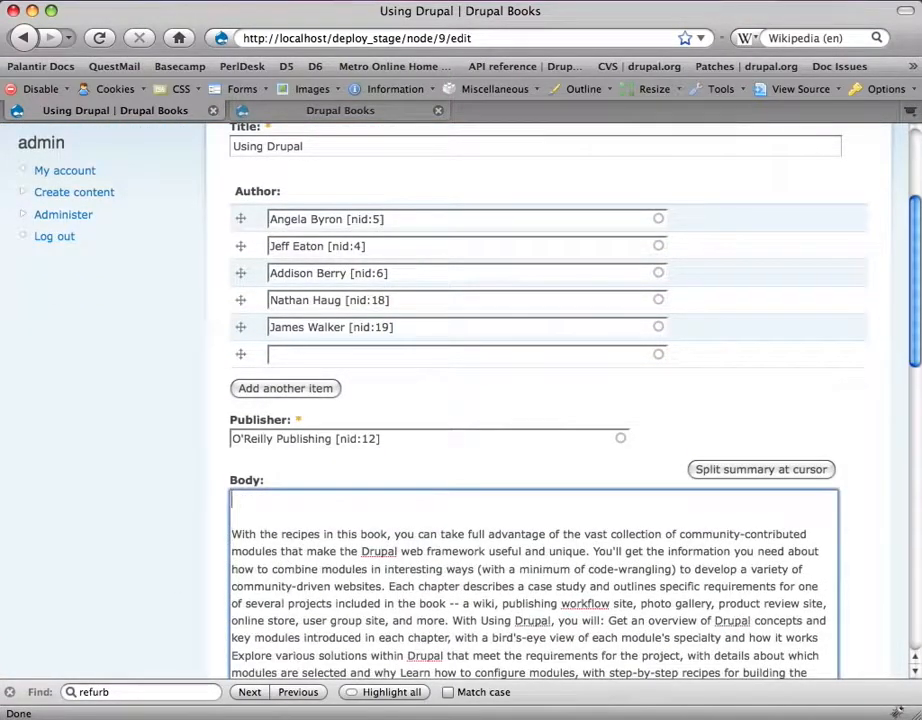
key(Up)
text(NOTE: Out of print)
key(BackSpace)
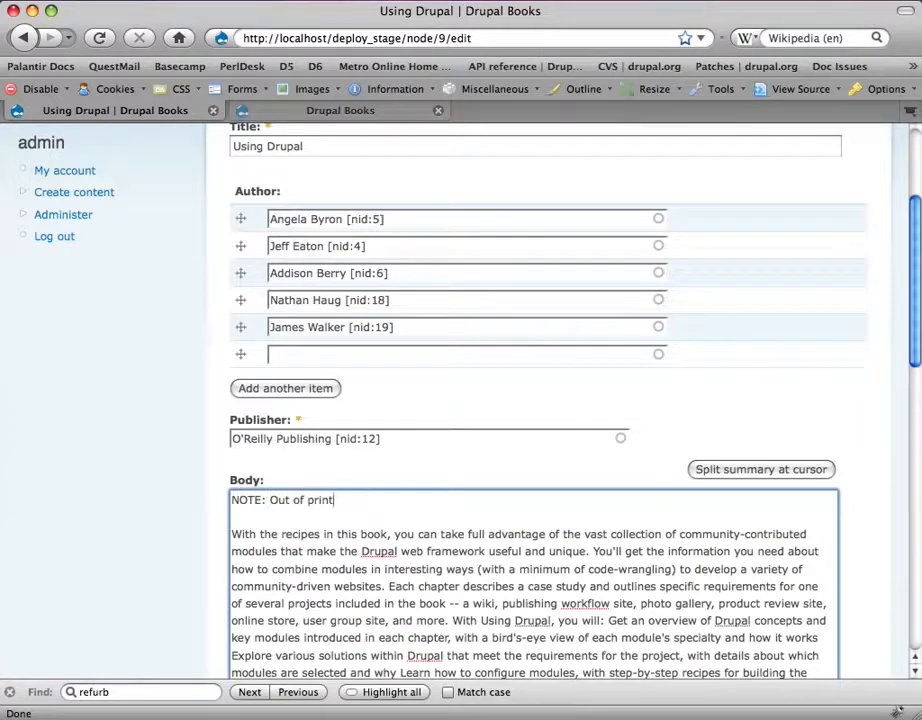
text(, available again shortly.)
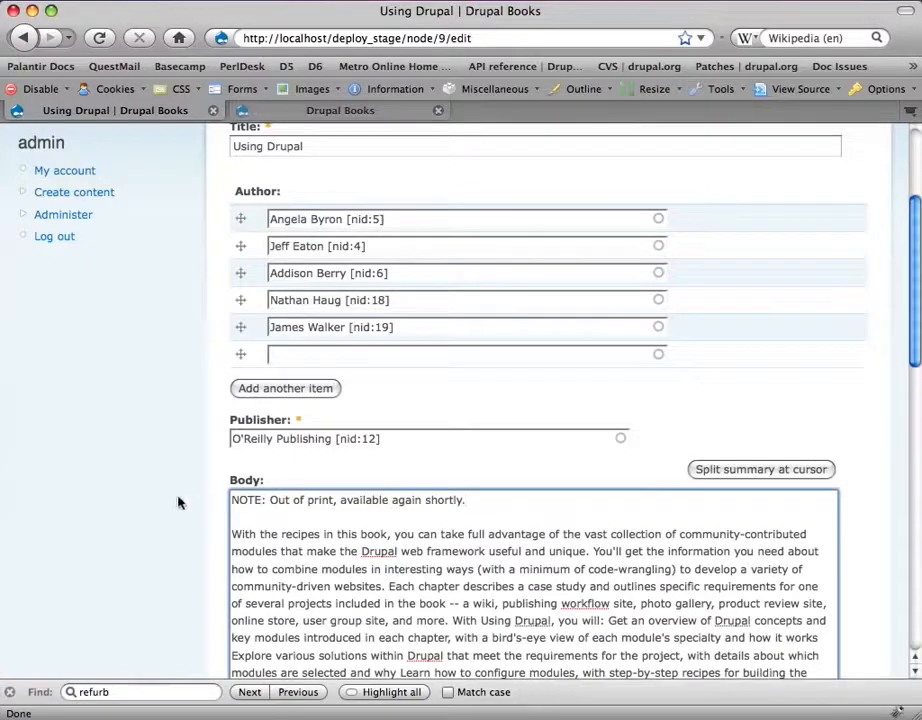
scroll(190, 500, down, 10)
scroll(295, 585, down, 7)
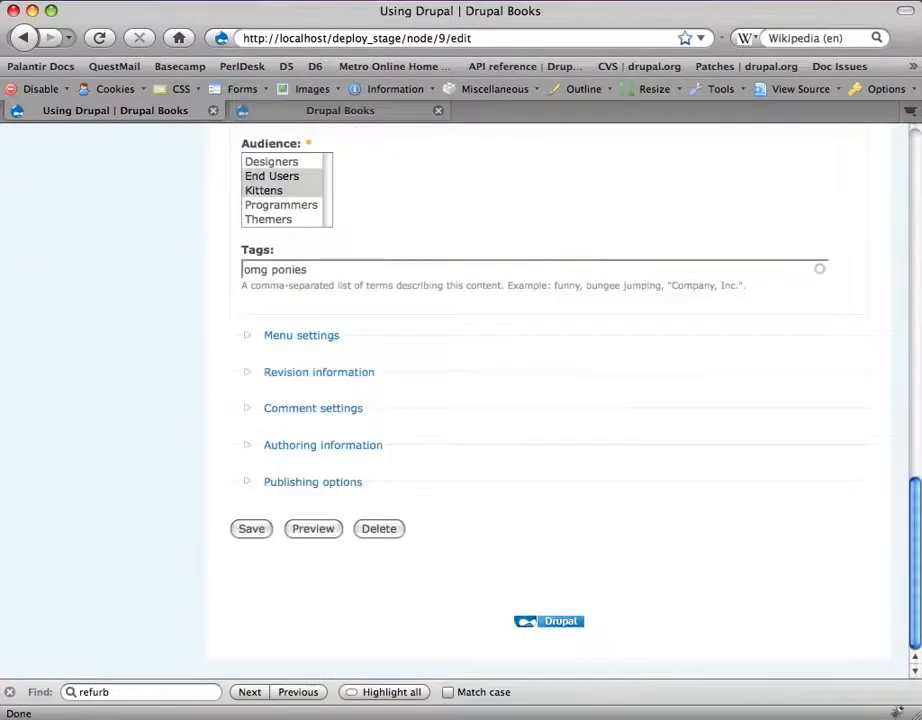
click(252, 529)
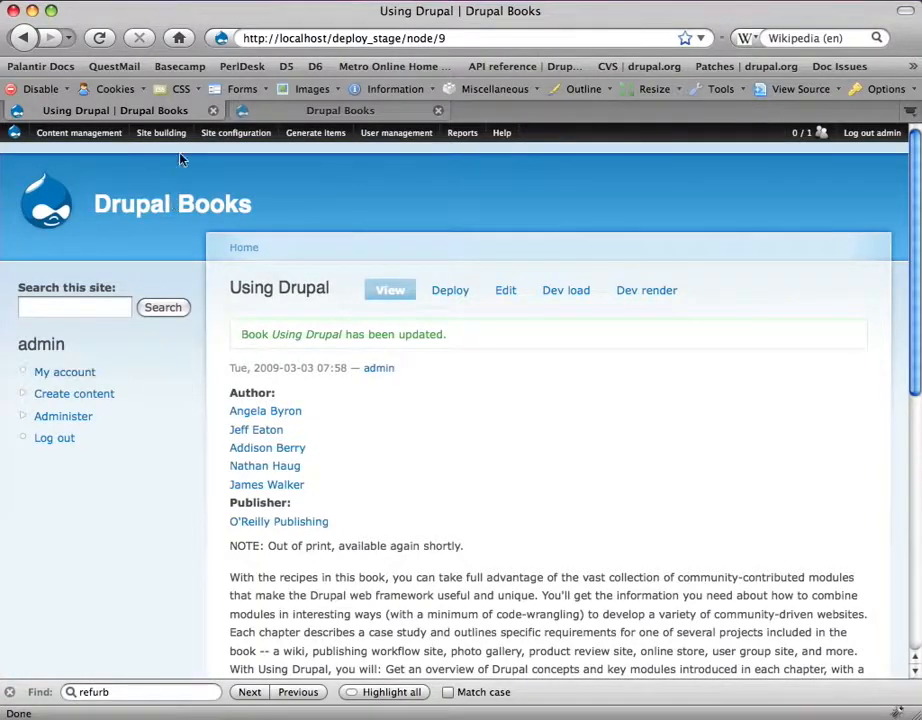
Step: Apply the Deploy bulk operation to only the Using Drupal book in the Content list
mouse_move(79, 132)
click(105, 170)
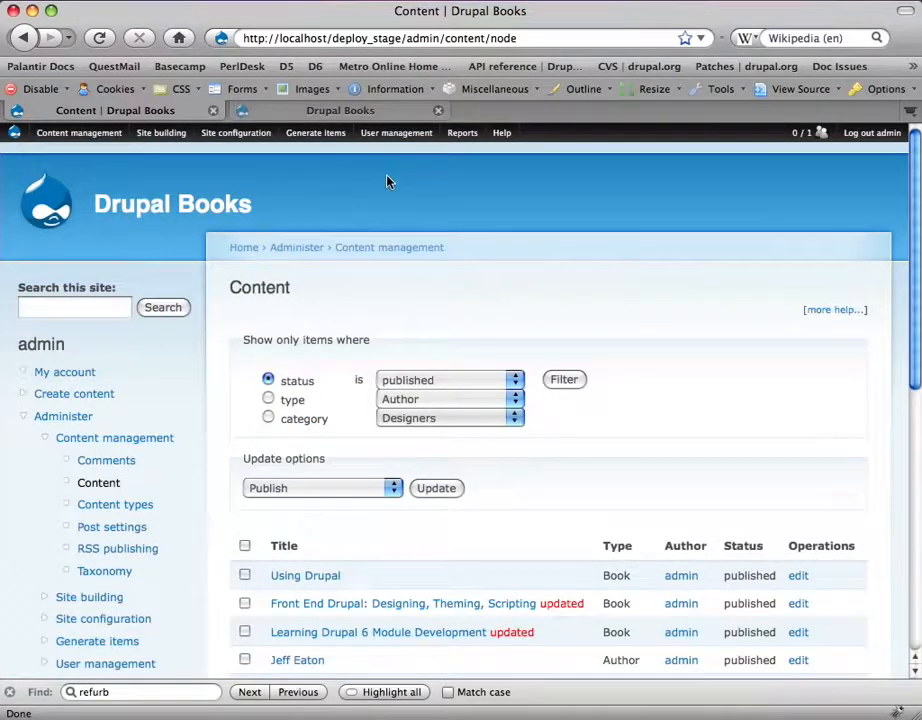
scroll(388, 181, down, 3)
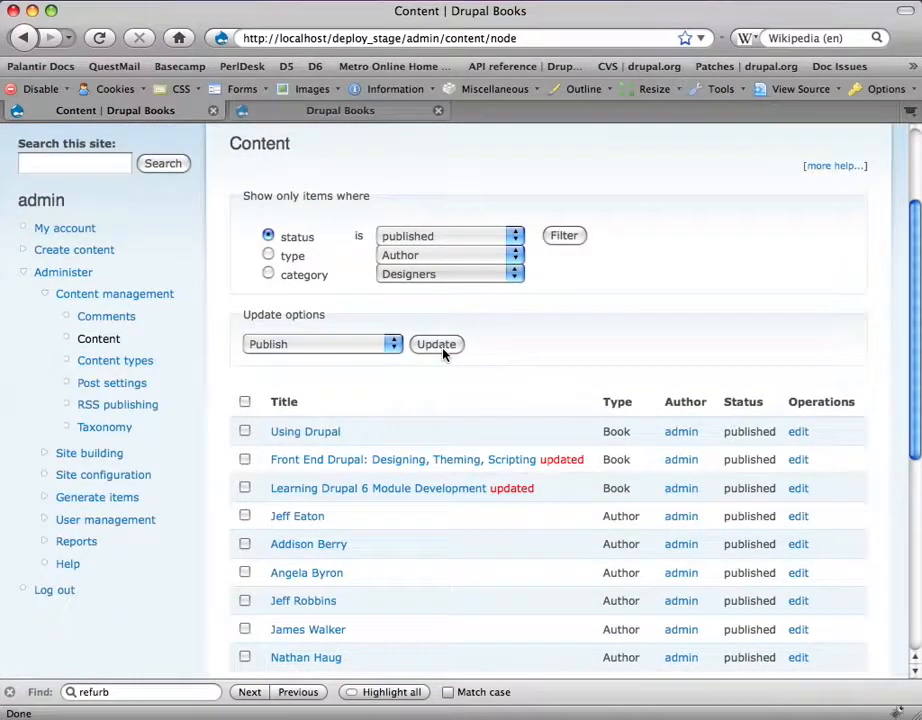
click(349, 352)
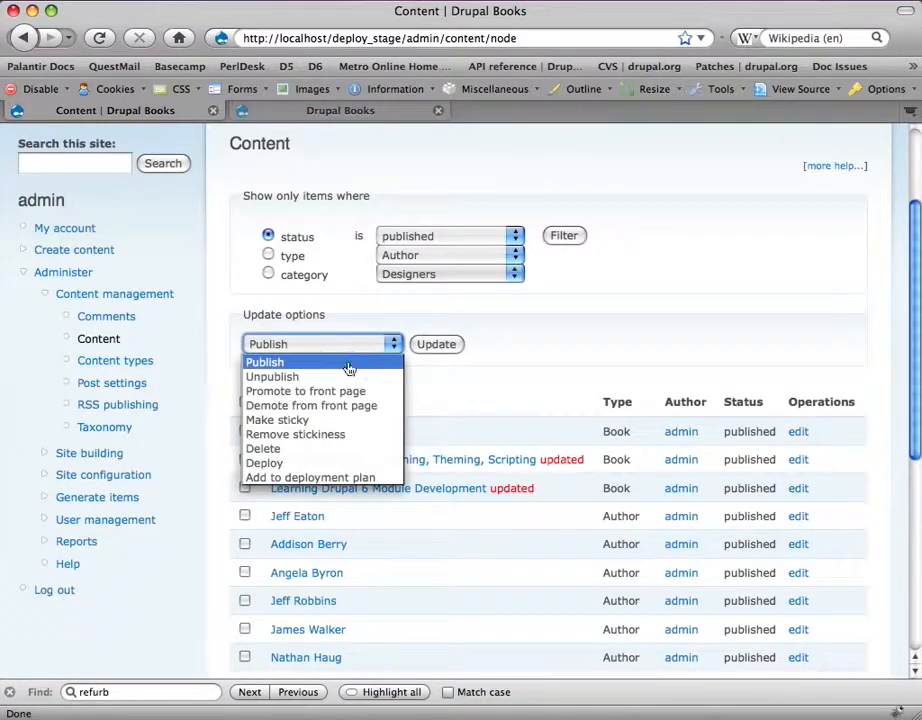
click(323, 463)
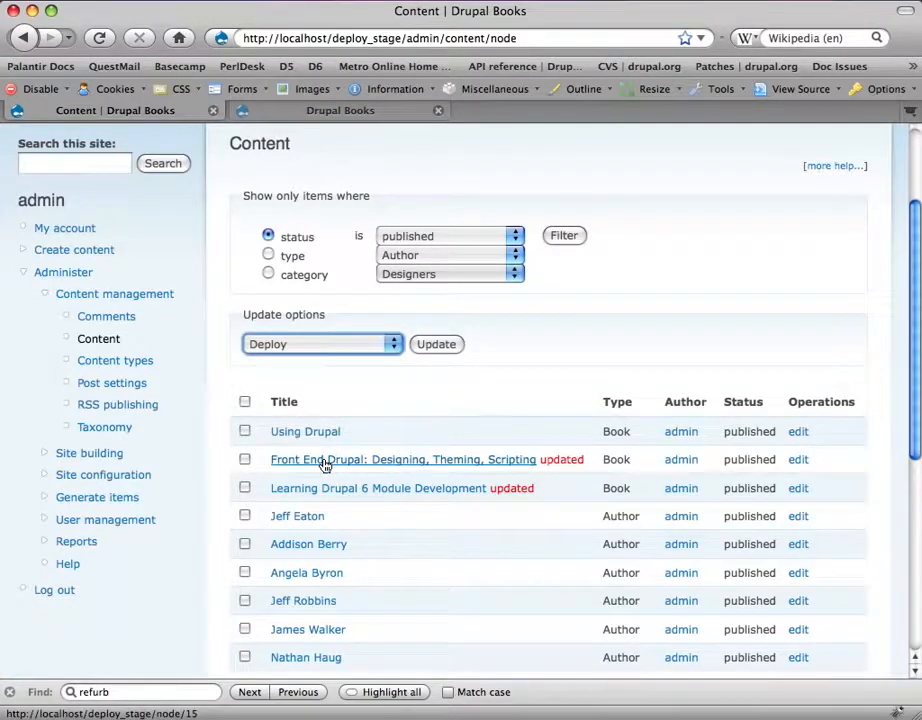
click(244, 431)
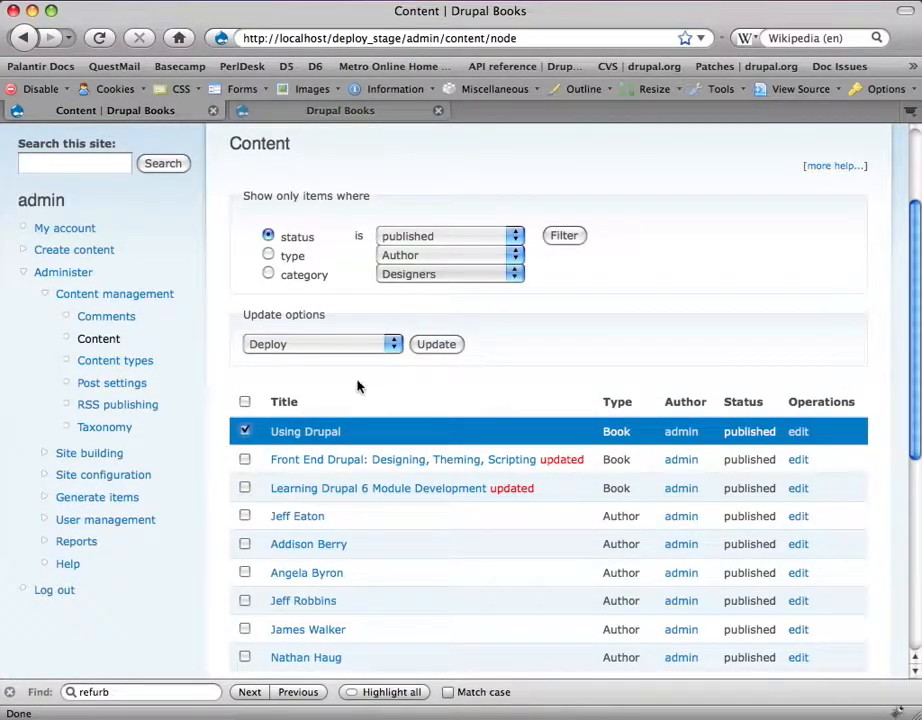
click(435, 345)
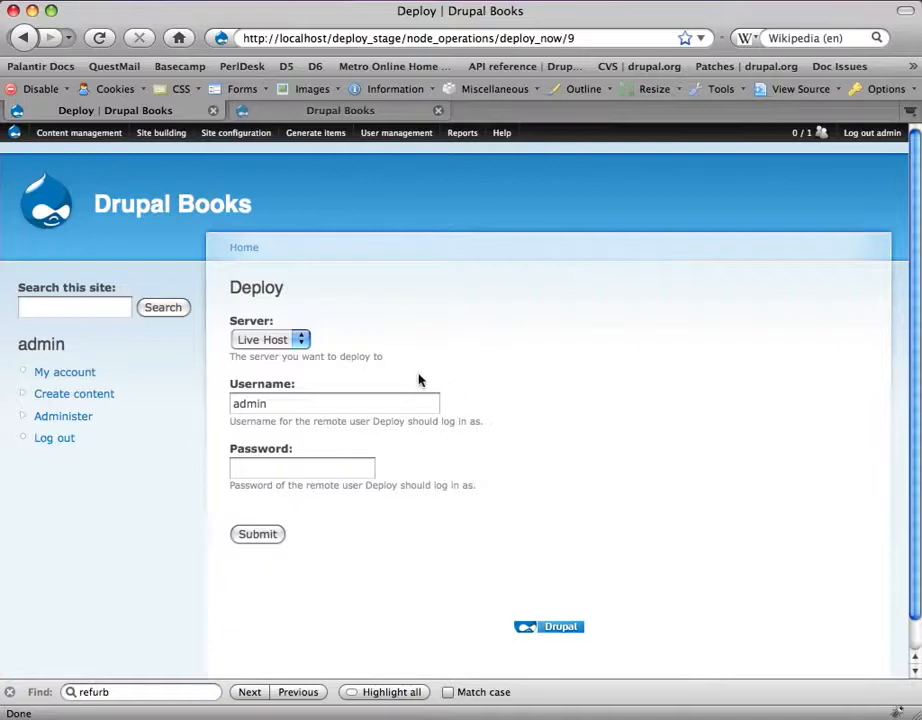
Step: Submit the Deploy form to Live Host with the deploy account username and its password
click(358, 407)
double_click(358, 407)
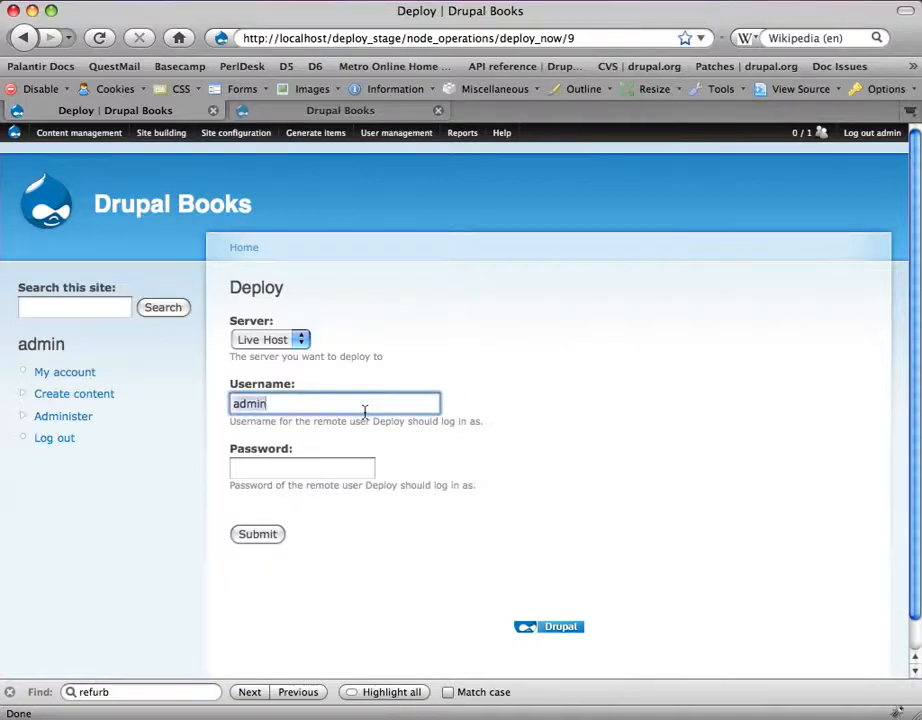
text(depl)
key(Down)
key(Return)
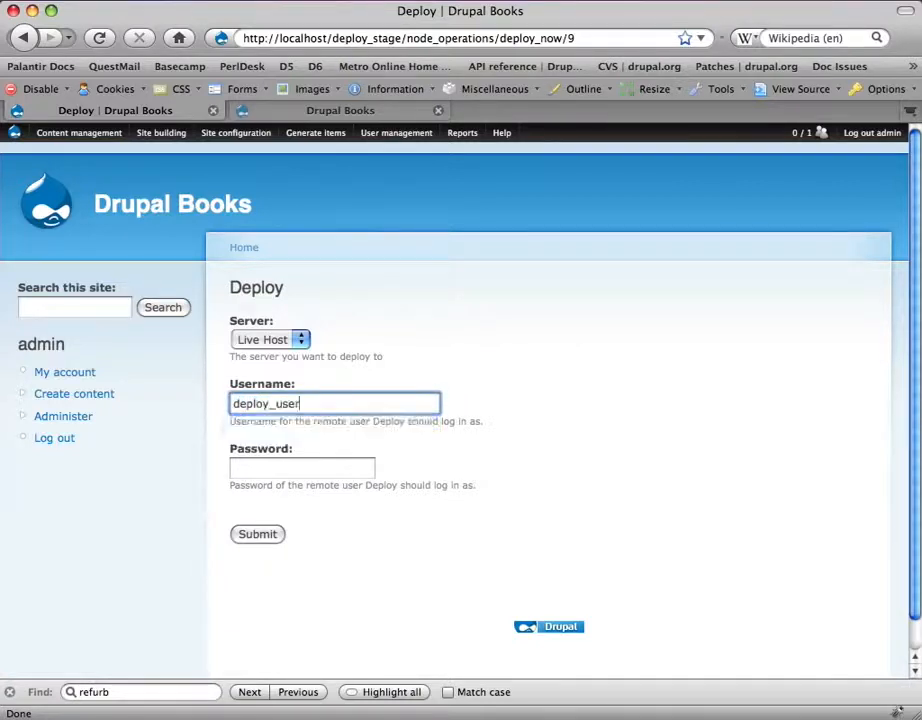
key(Tab)
text(********)
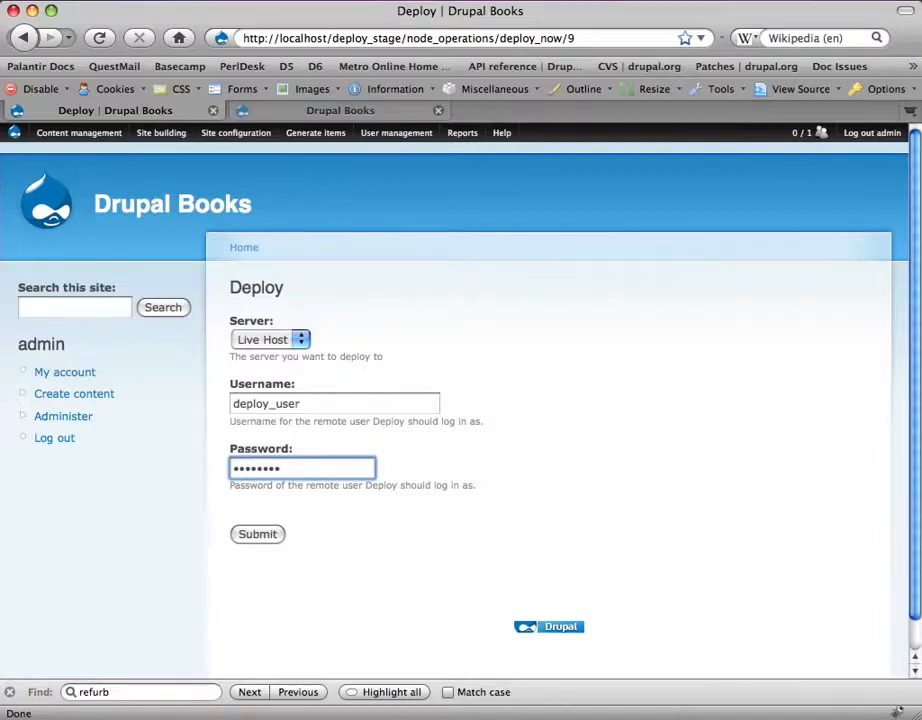
key(Return)
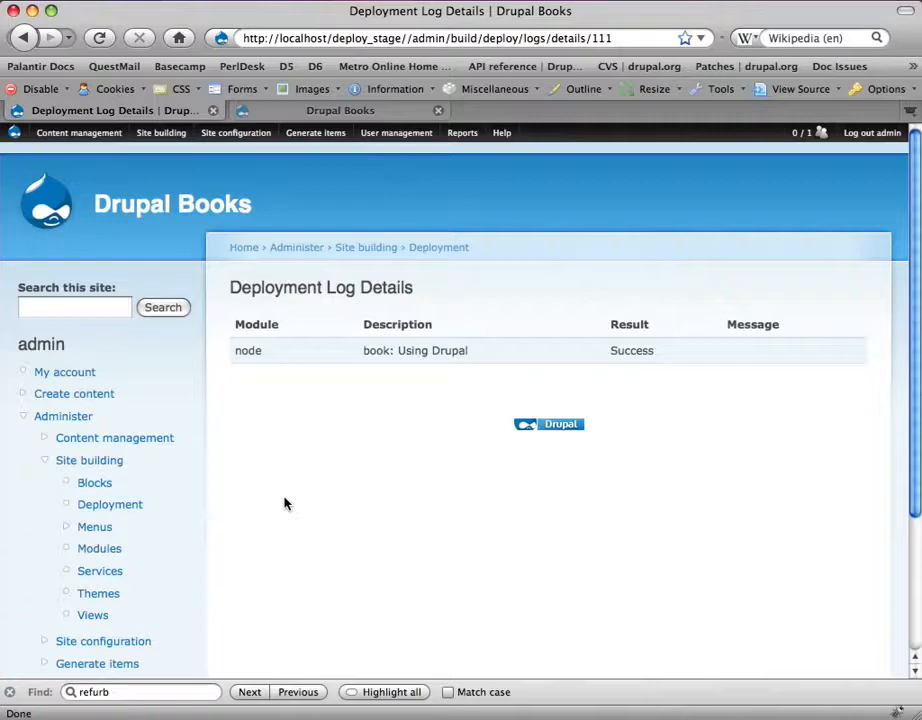
Step: Reload the live Drupal Books site and verify Using Drupal shows "NOTE: Out of print, available again shortly."
key(ctrl+Tab)
key(super+r)
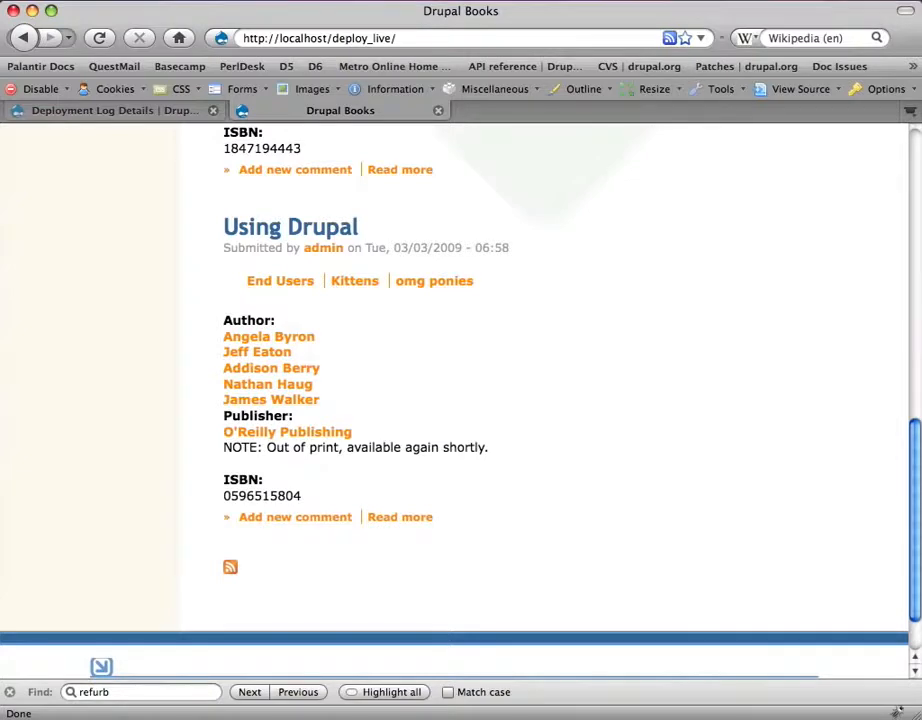
drag(220, 447, 500, 452)
click(500, 452)
scroll(502, 453, up, 5)
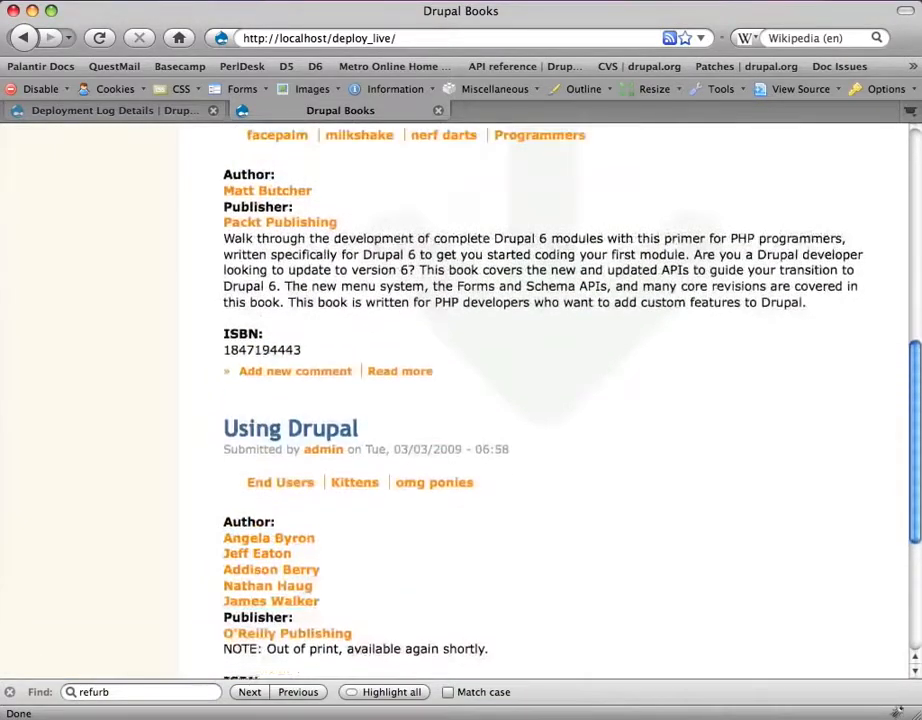
scroll(502, 453, up, 3)
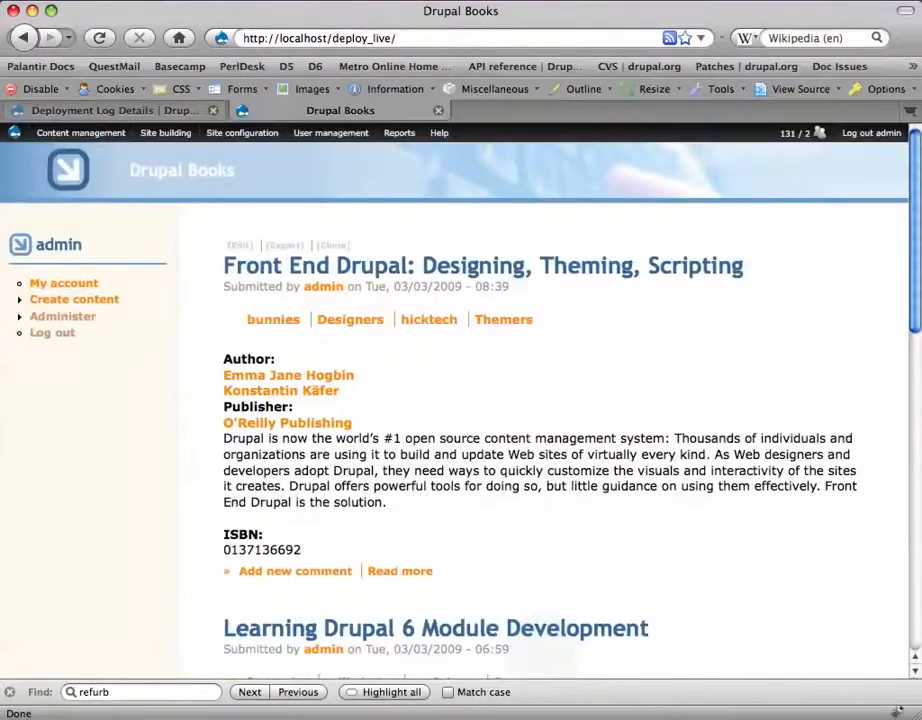